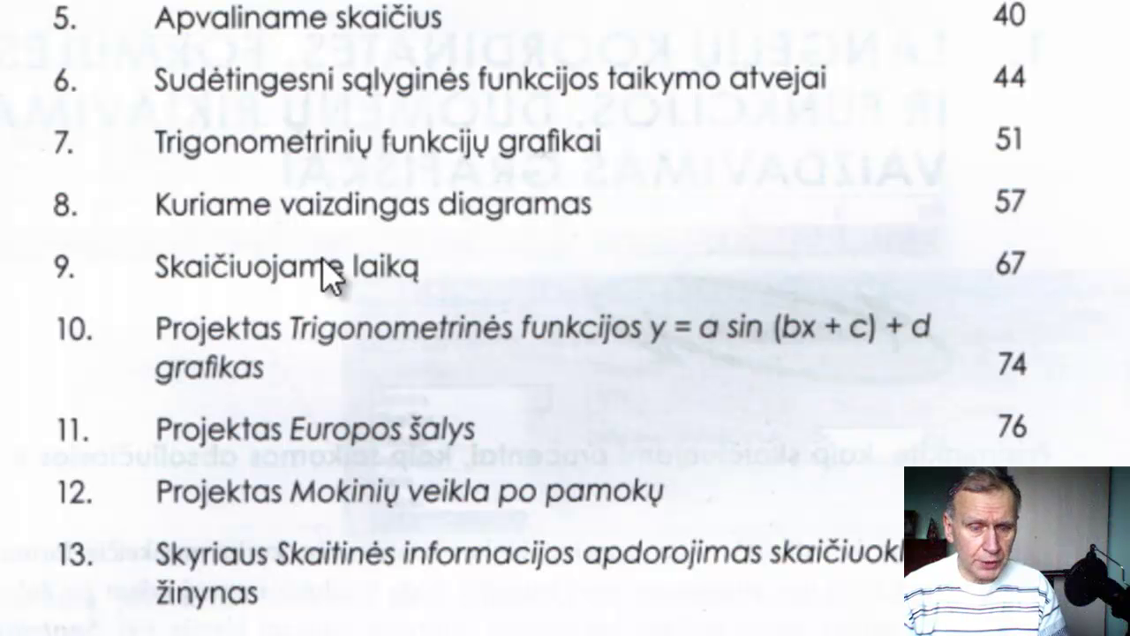
Scroll the PDF down to page 67, the 'DATOS DUOMENŲ FORMATAS' section.
scroll(189, 285, "down", 5)
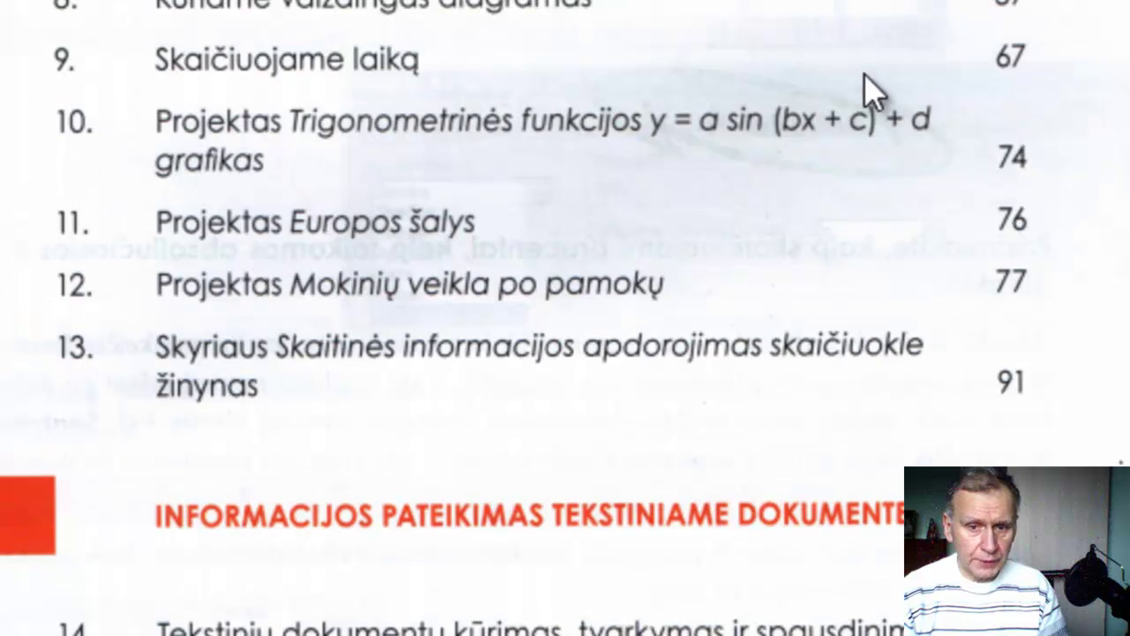
scroll(795, 203, "down", 5)
scroll(772, 238, "down", 10)
scroll(777, 283, "down", 10)
scroll(785, 340, "down", 10)
scroll(786, 360, "down", 5)
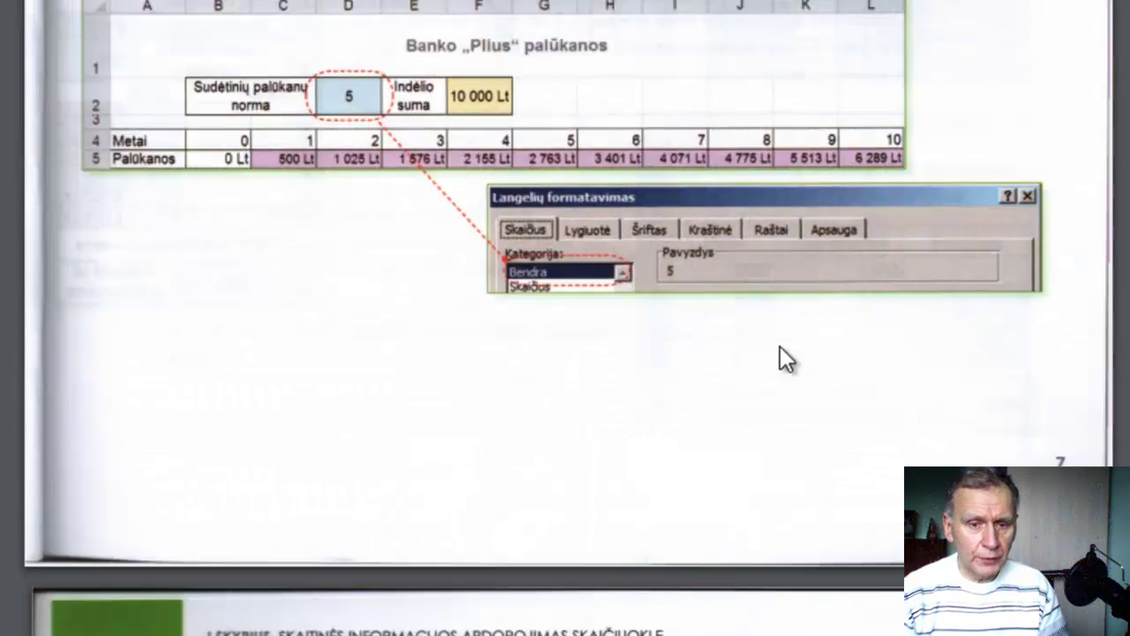
scroll(779, 346, "down", 10)
scroll(779, 346, "down", 5)
scroll(779, 346, "down", 10)
scroll(565, 318, "down", 10)
scroll(565, 318, "down", 10)
scroll(565, 318, "down", 10)
scroll(565, 318, "down", 5)
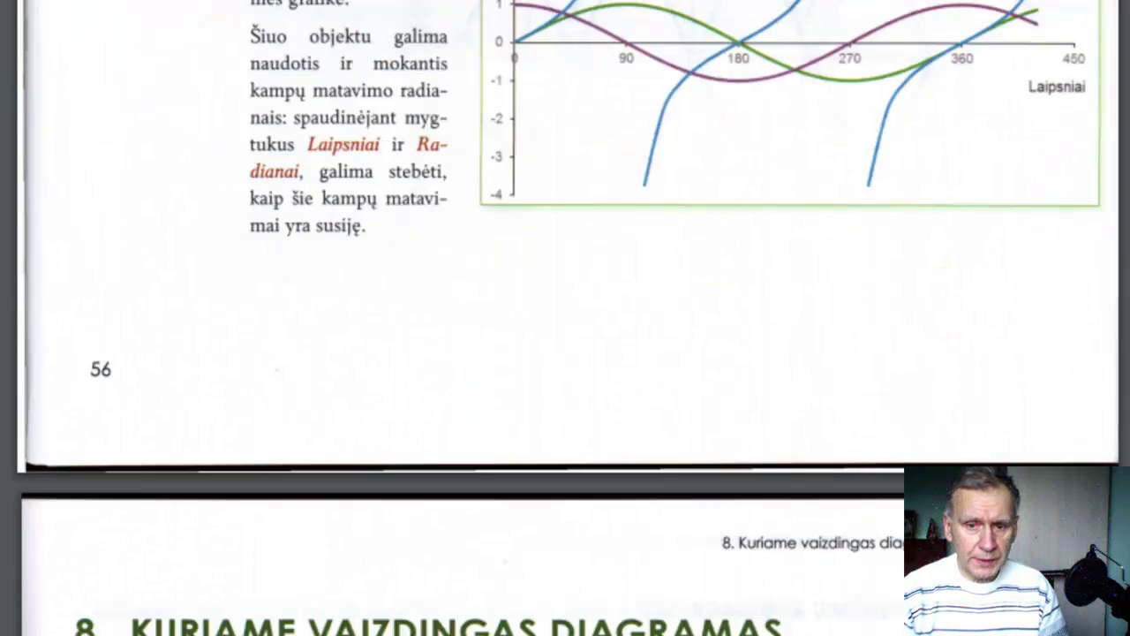
scroll(565, 317, "down", 10)
scroll(565, 318, "down", 10)
scroll(565, 318, "down", 10)
scroll(565, 317, "down", 10)
scroll(565, 318, "down", 10)
scroll(1081, 220, "down", 3)
scroll(1081, 221, "up", 10)
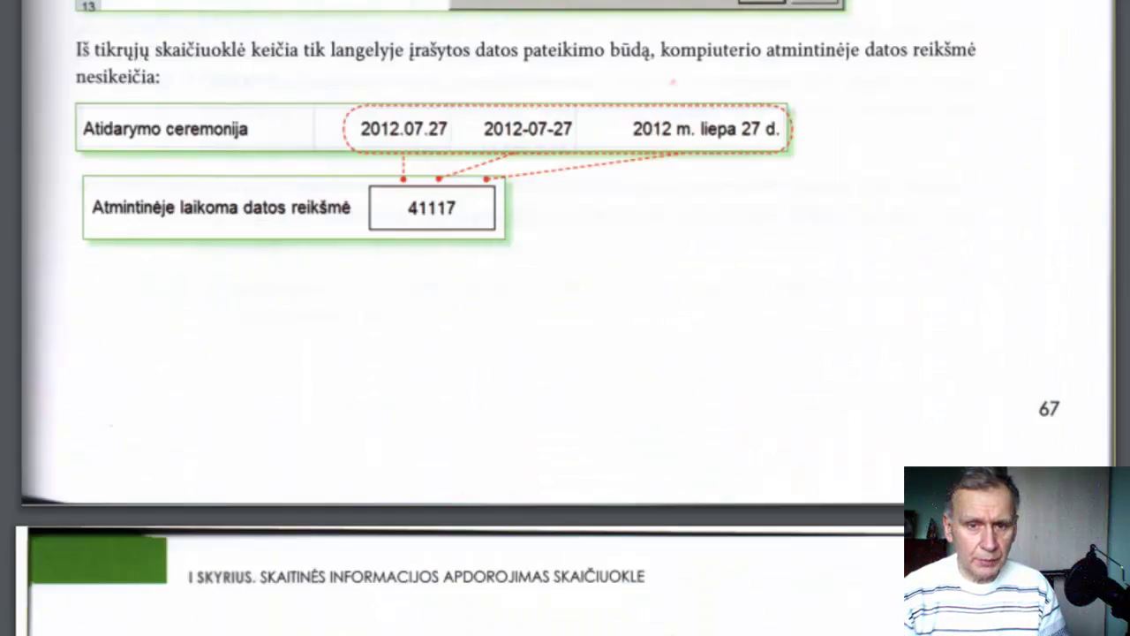
scroll(1081, 221, "up", 3)
scroll(1080, 221, "up", 5)
scroll(1086, 228, "down", 5)
scroll(1086, 228, "down", 1)
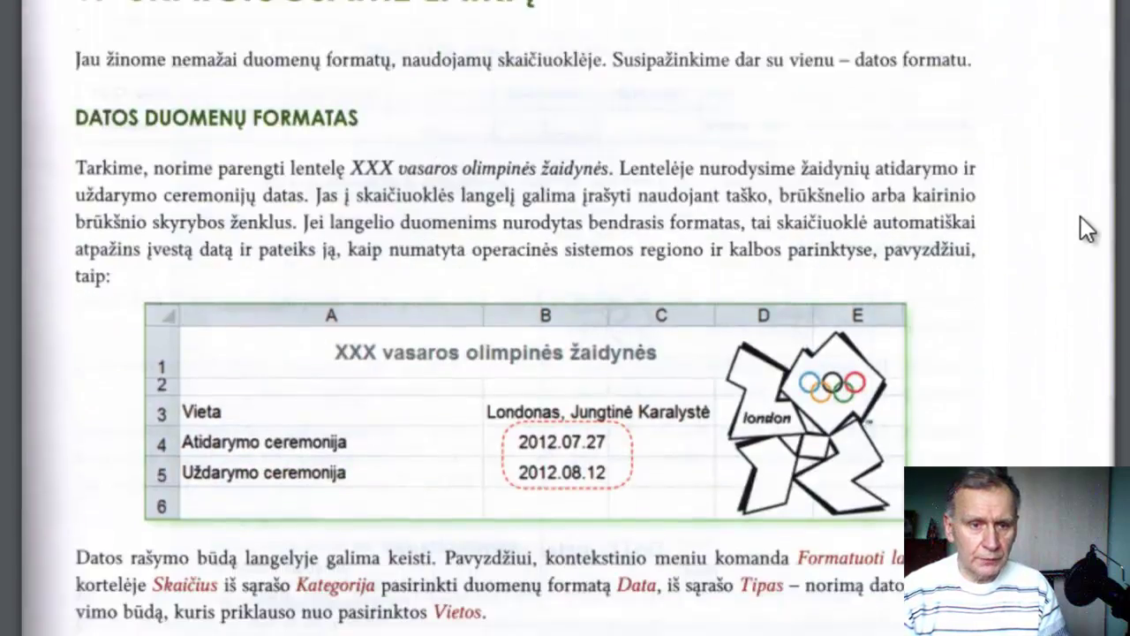
scroll(1086, 228, "down", 1)
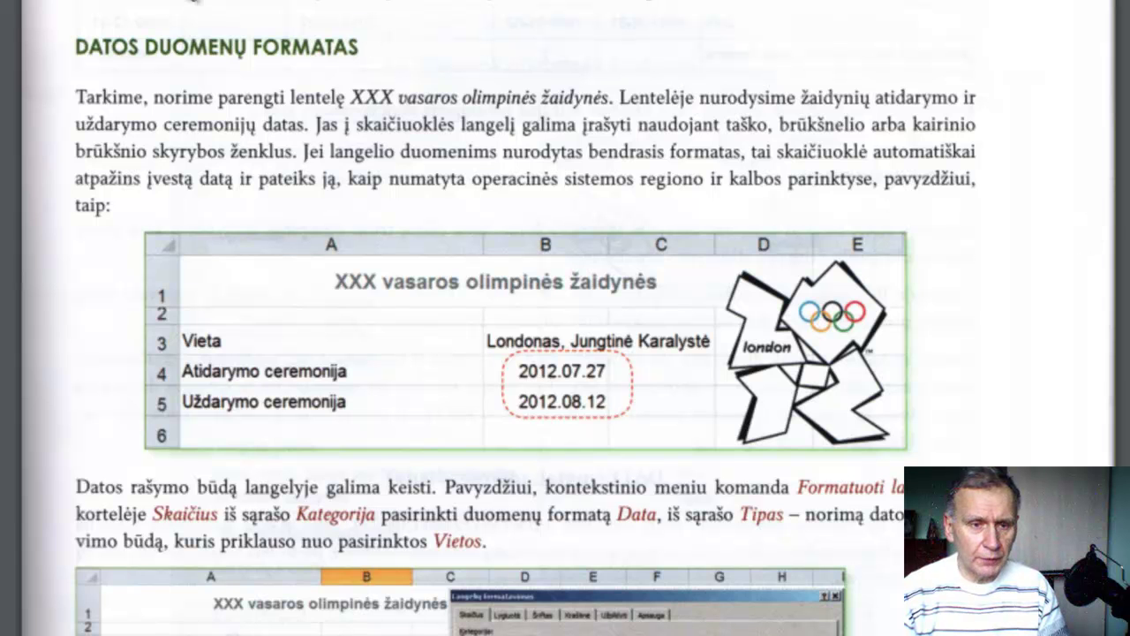
scroll(353, 244, "up", 3)
scroll(380, 501, "up", 1)
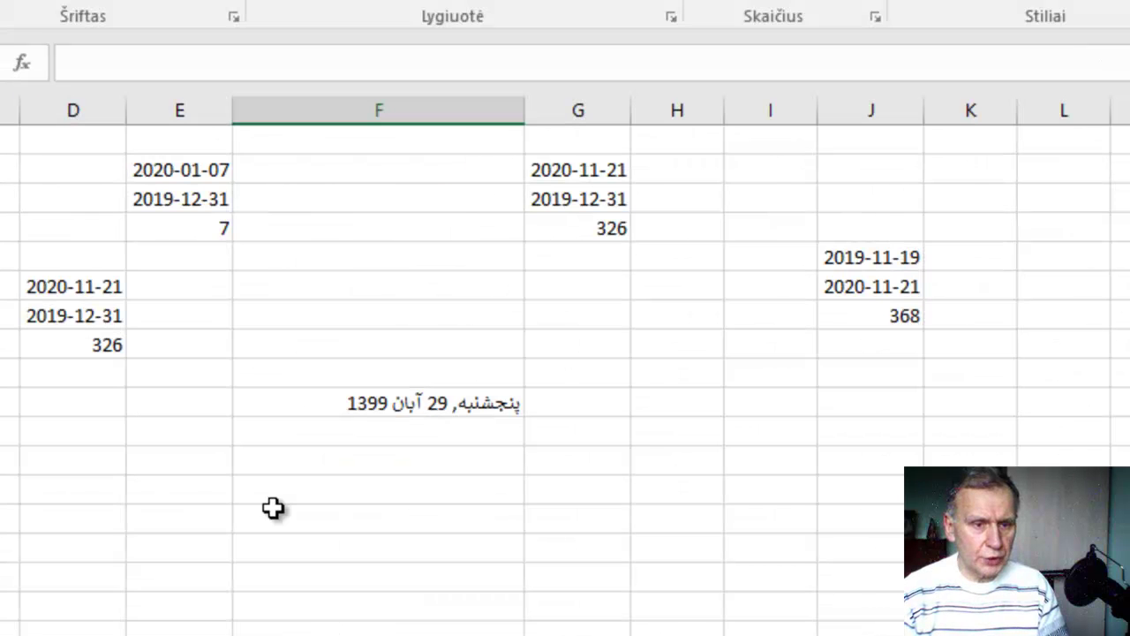
Enter 2020-11-19 in an empty column F cell, correcting the mistyped 2020-11-20.
left_click(286, 521)
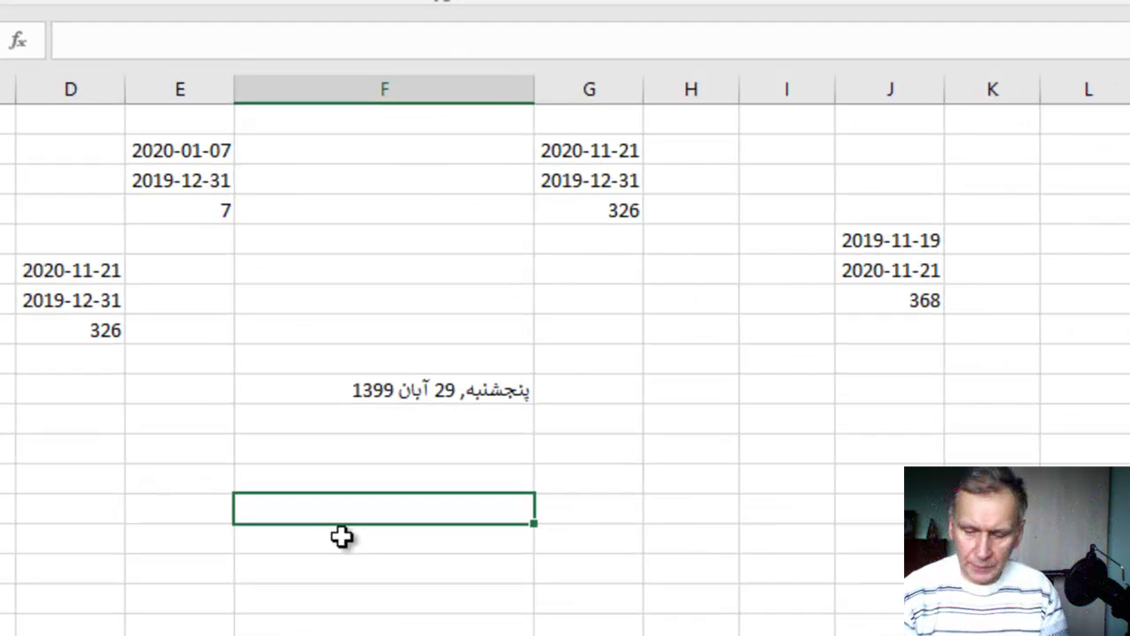
type("202")
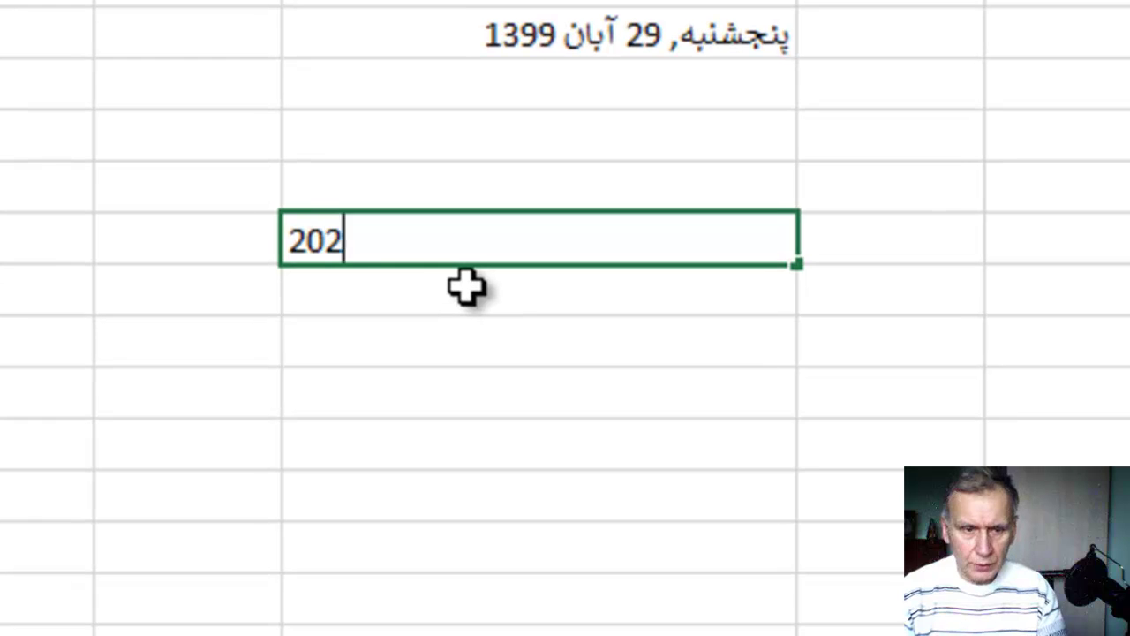
type("0-")
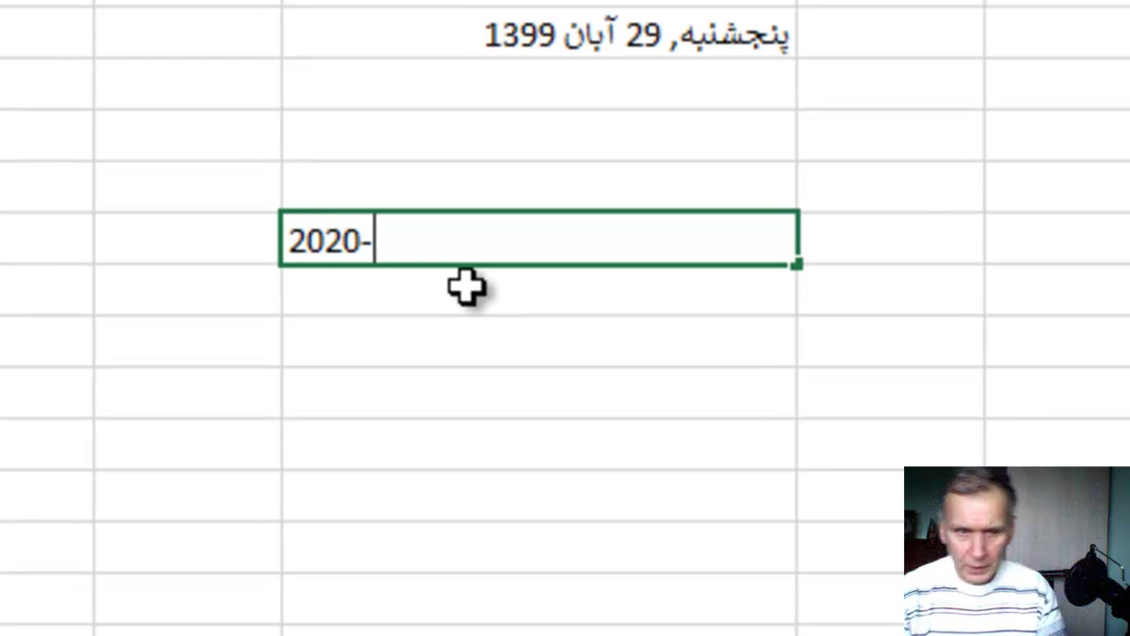
type("11-")
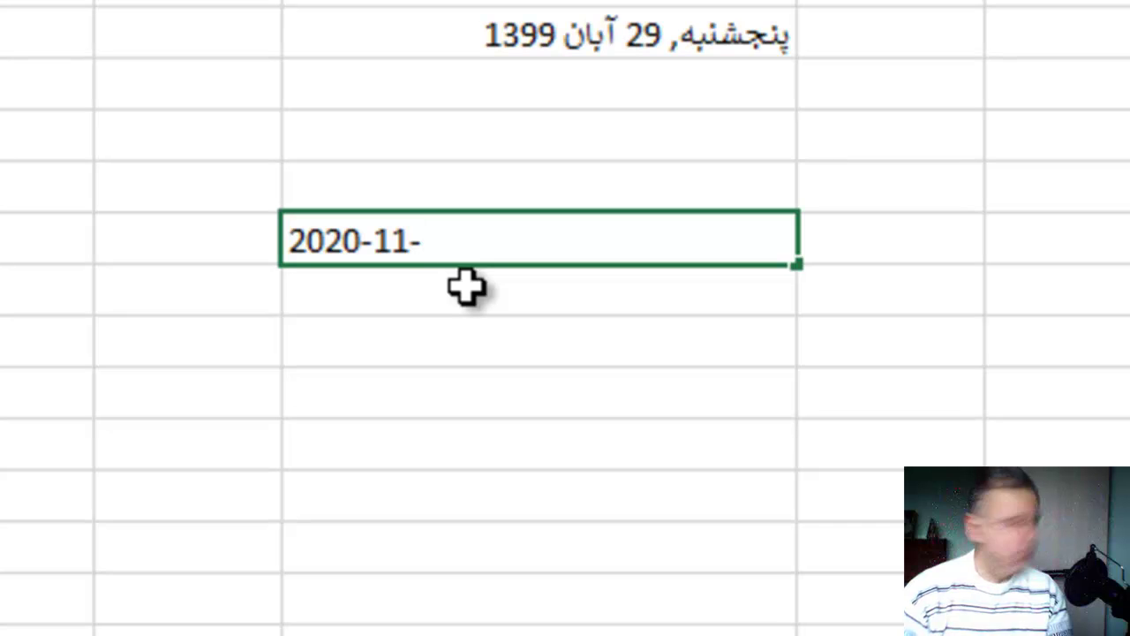
type("20")
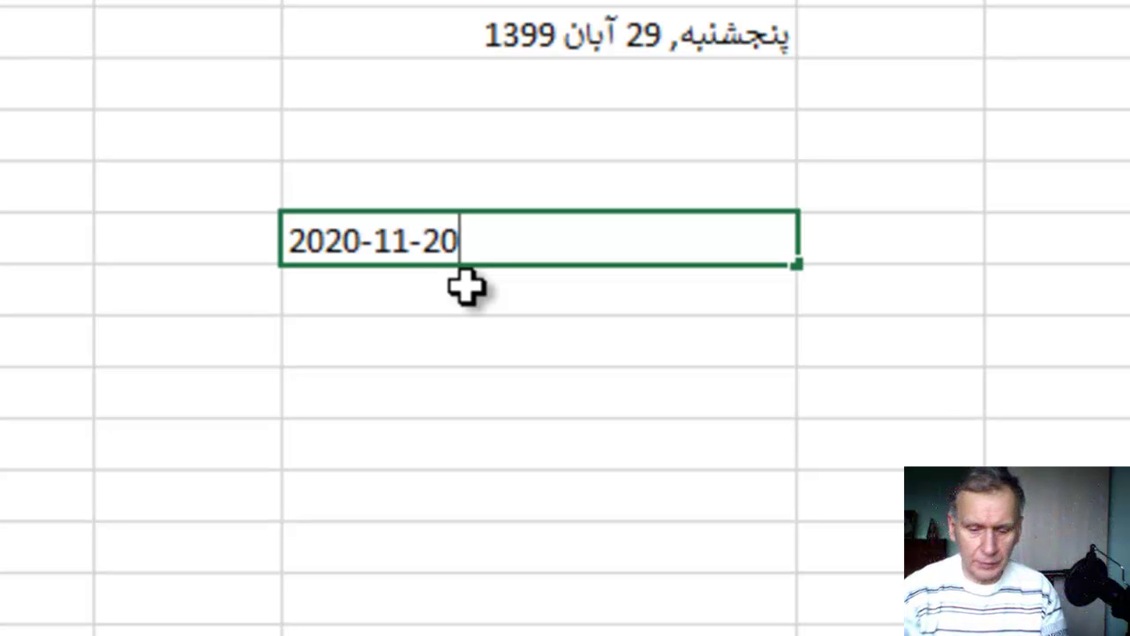
key("BackSpace")
key("BackSpace")
type("19")
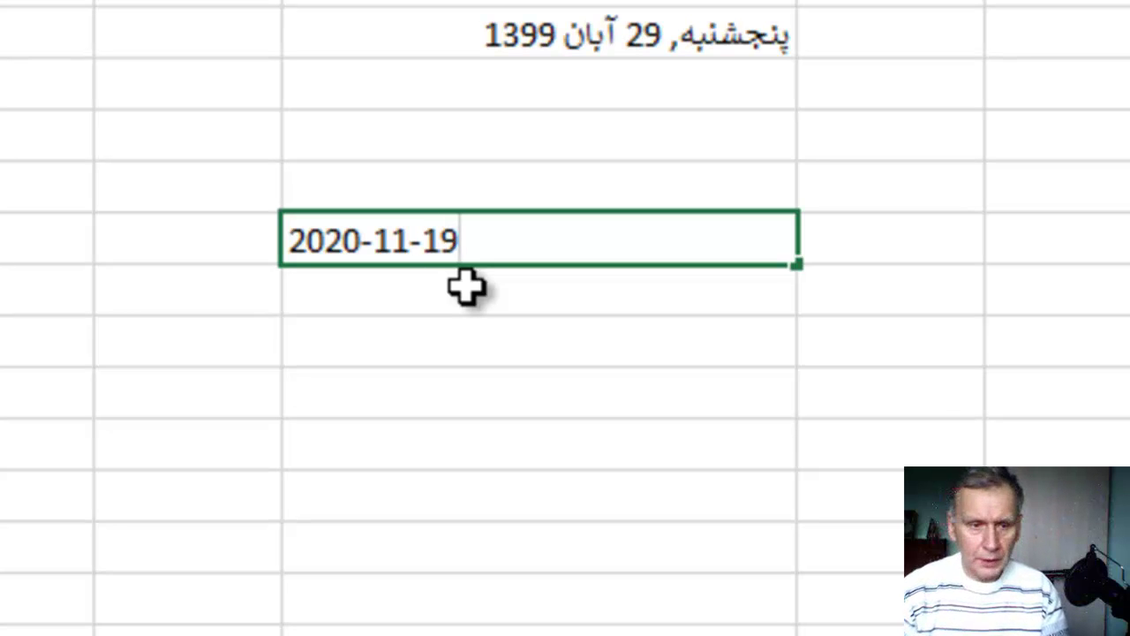
key("ctrl+Return")
left_click(466, 285)
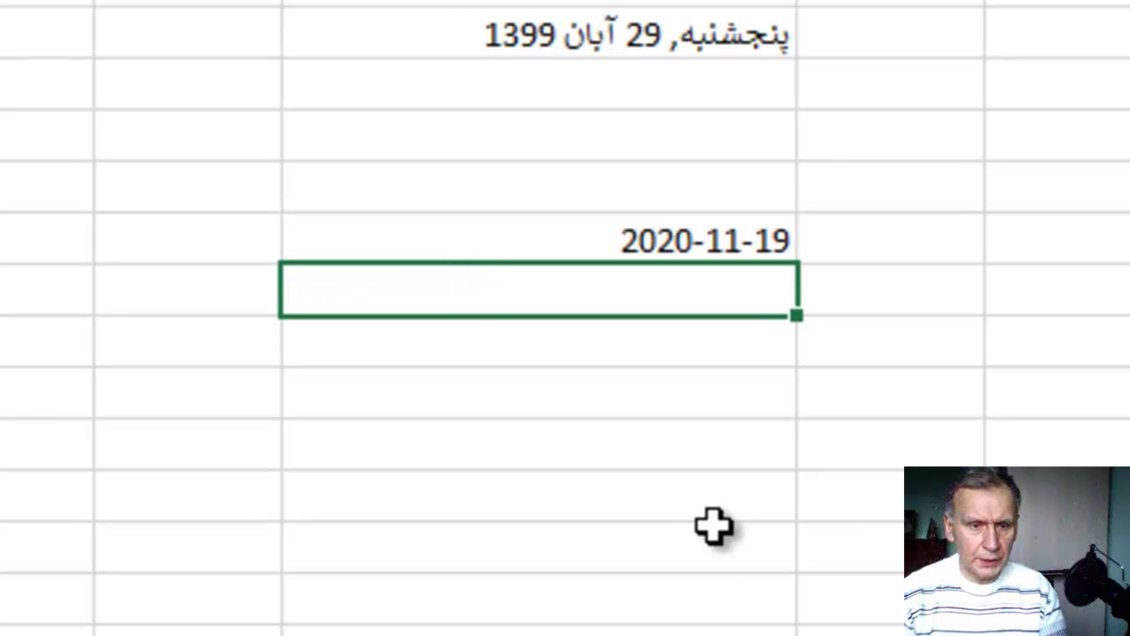
left_click(713, 530)
left_click(676, 229)
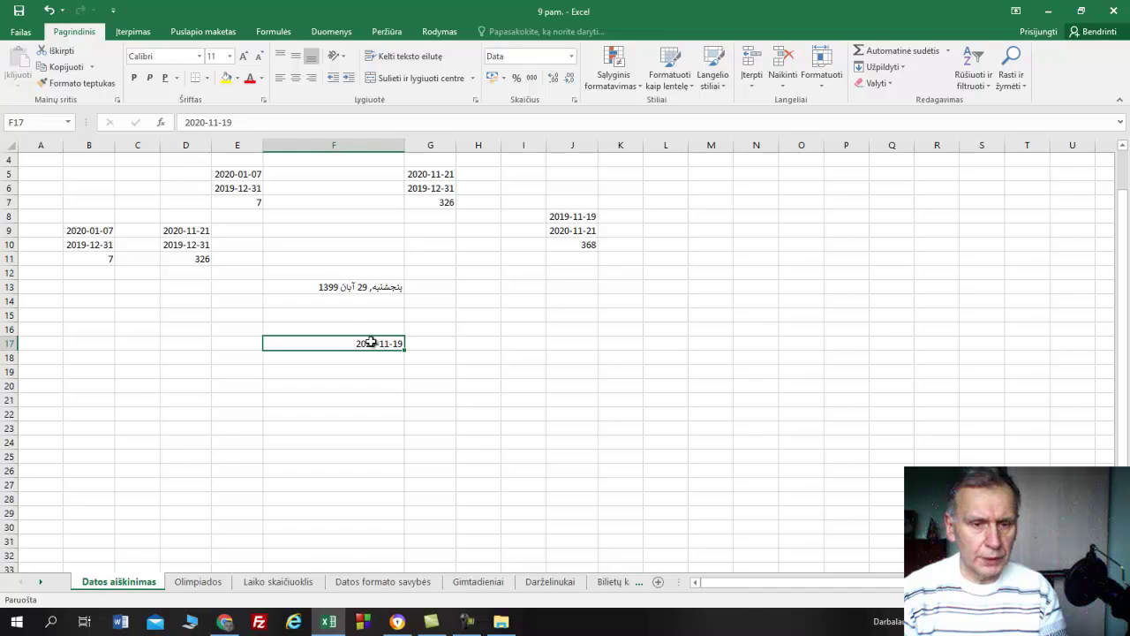
right_click(371, 342)
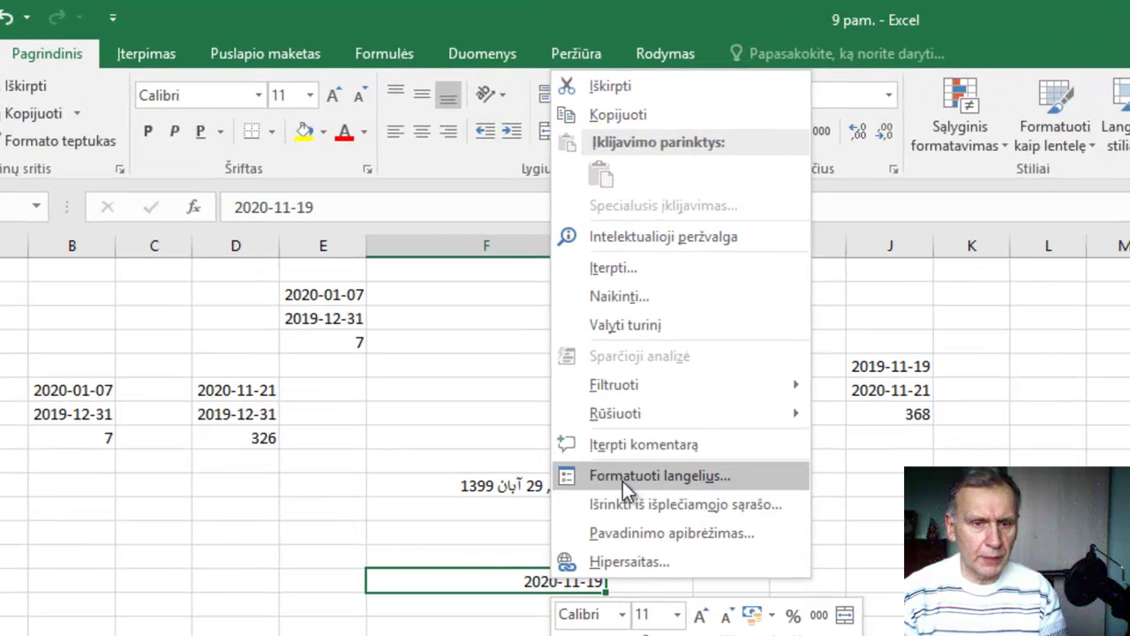
left_click(622, 482)
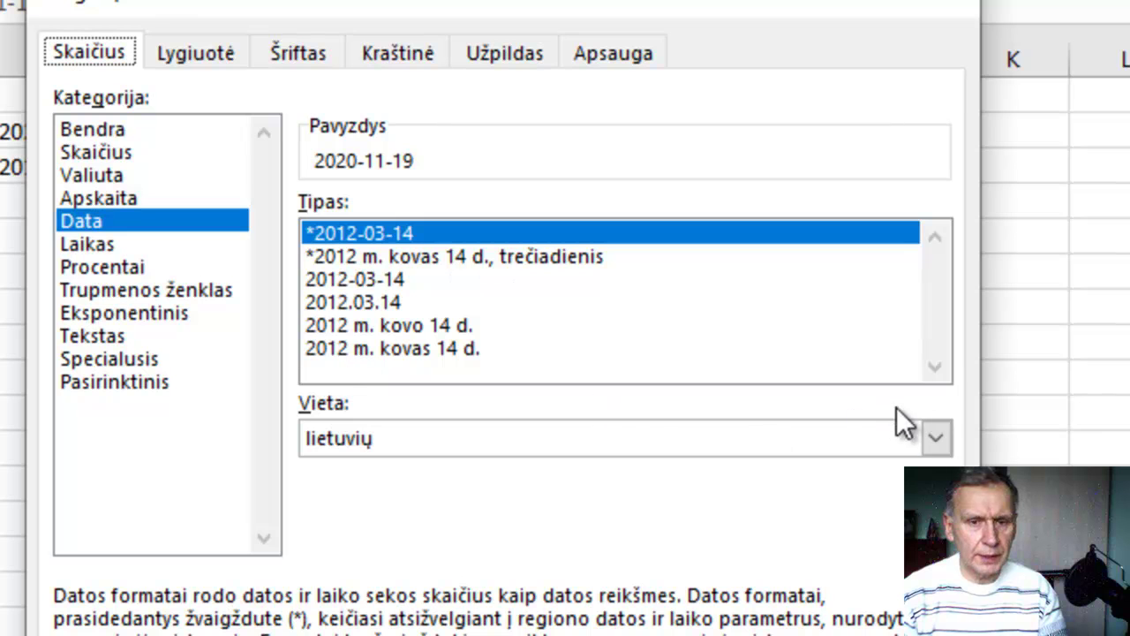
left_click(938, 439)
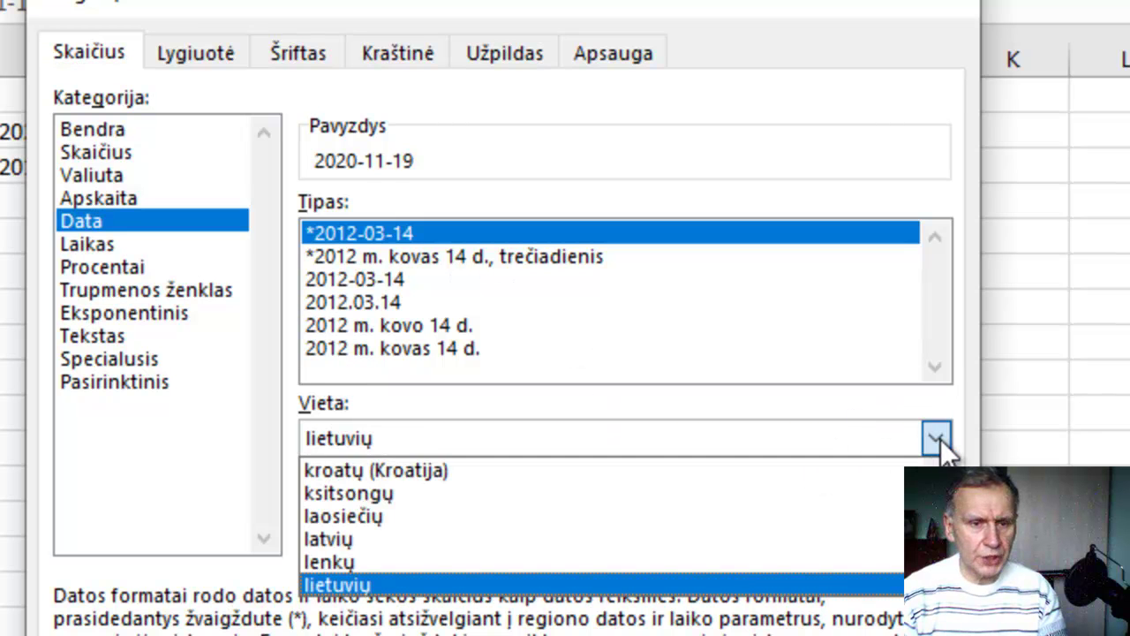
left_click(938, 439)
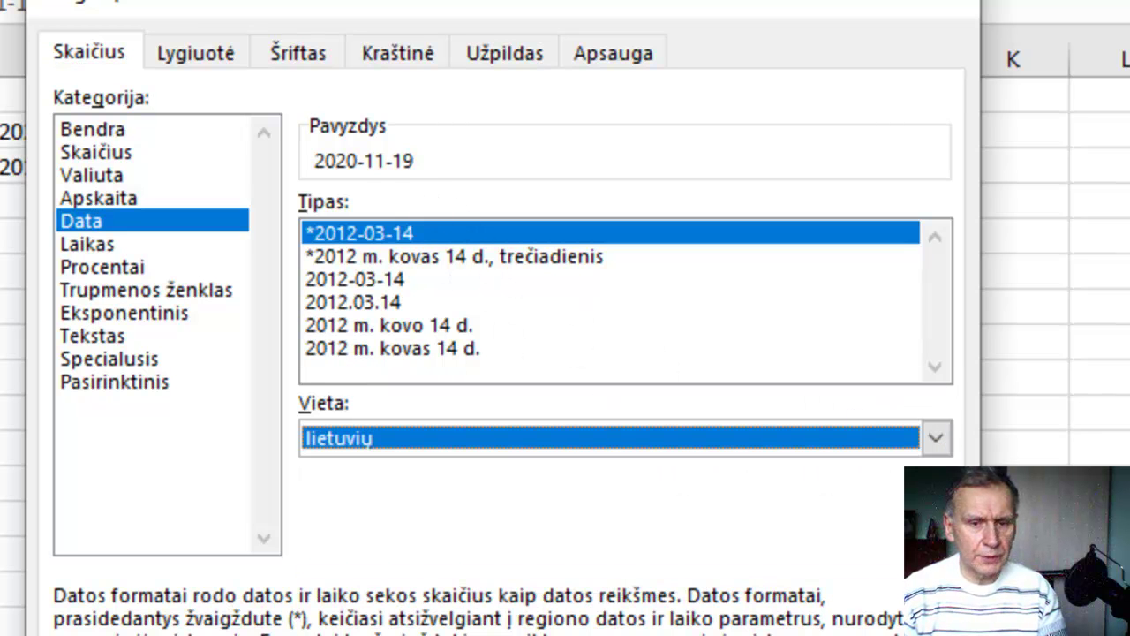
left_click(95, 242)
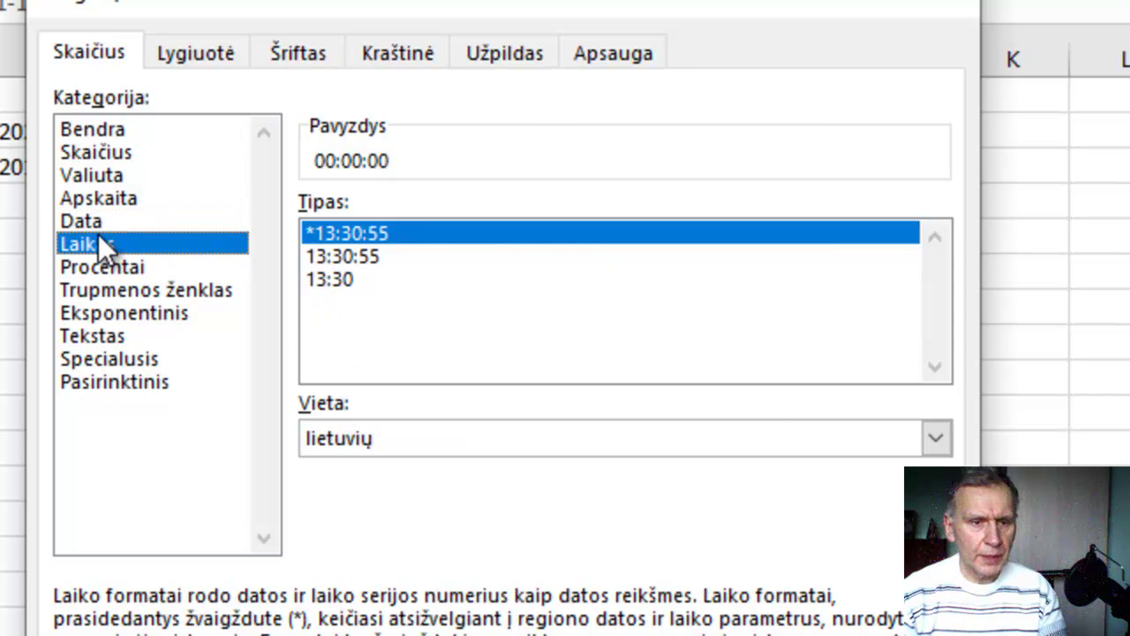
left_click(98, 222)
left_click(98, 235)
left_click(102, 221)
left_click(103, 247)
key("Escape")
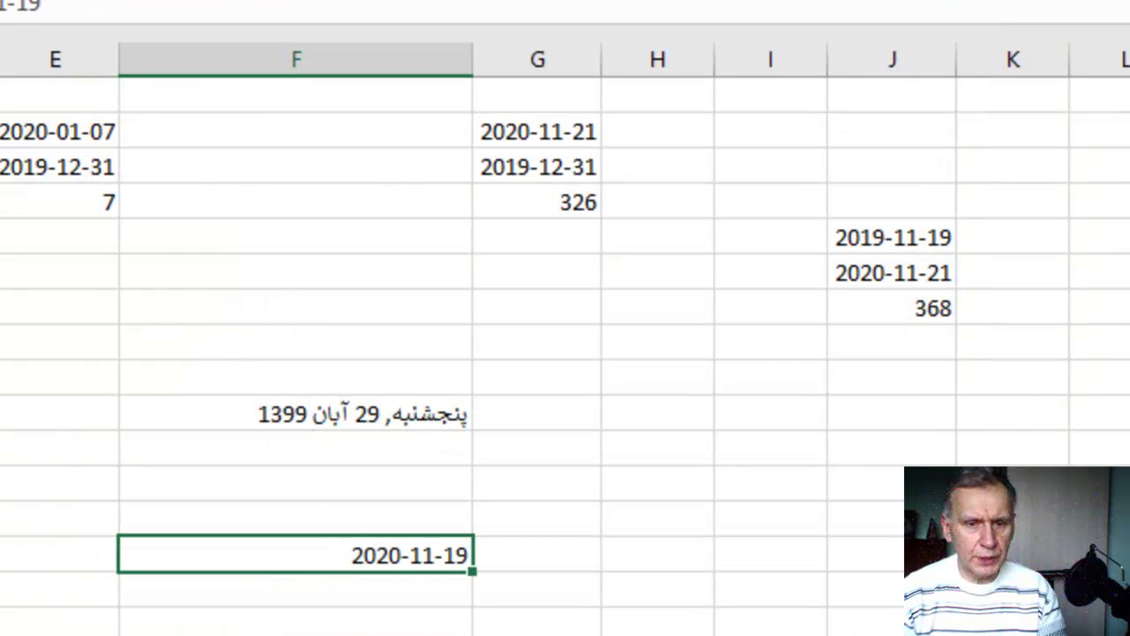
Enter =TODAY() in an empty column I cell so it shows 2020-11-21.
left_click(772, 484)
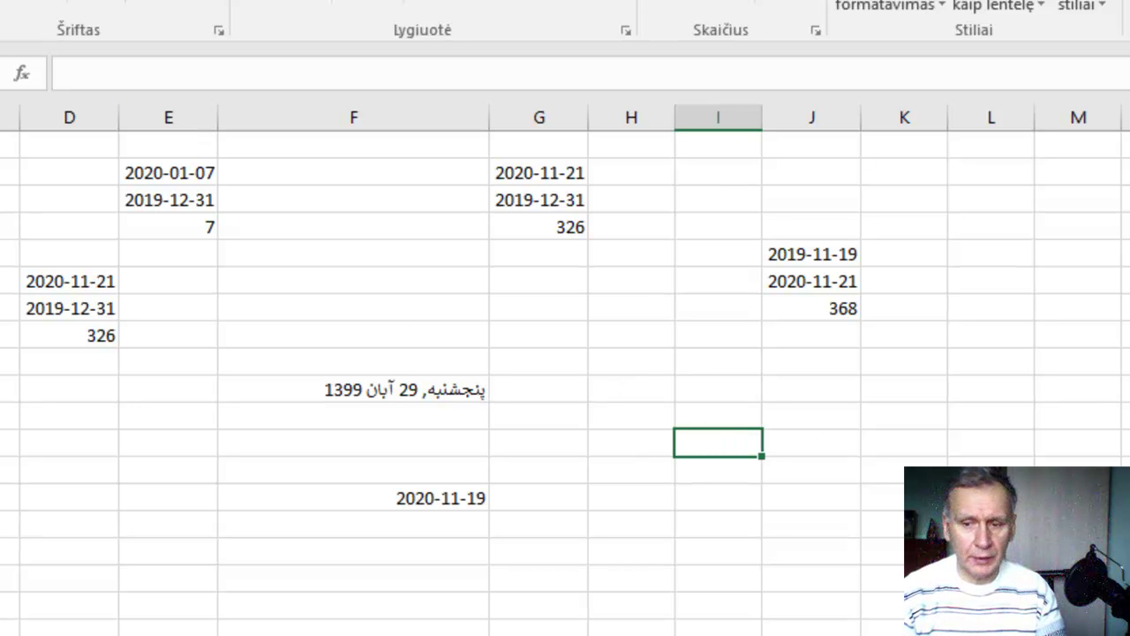
left_click(115, 76)
type("2")
key("BackSpace")
type("=")
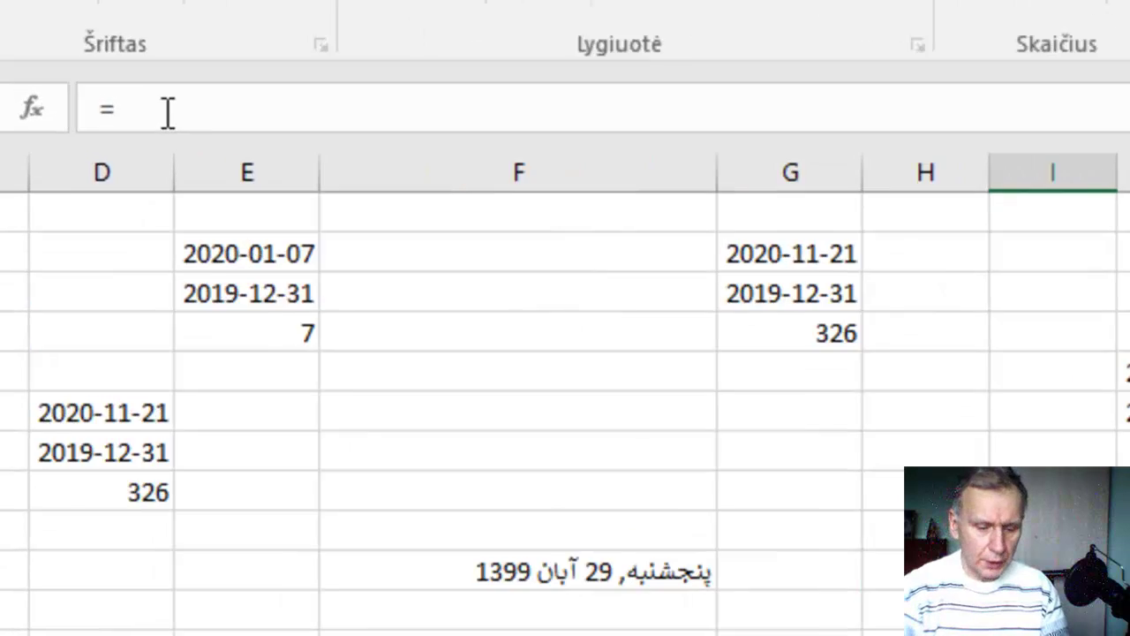
type("TOD")
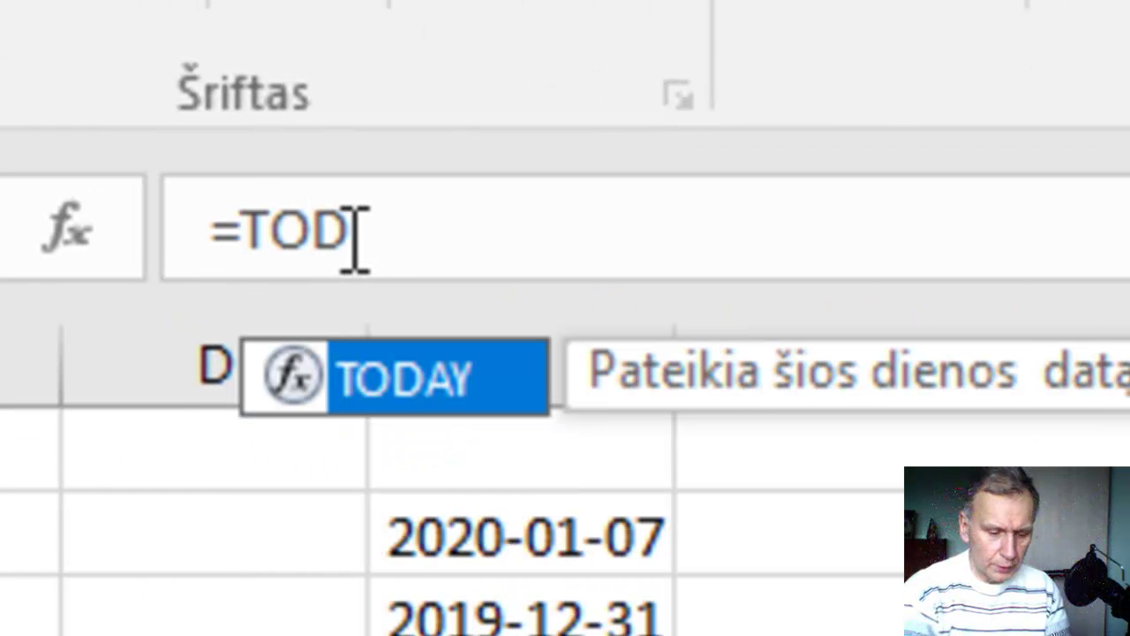
type("AY")
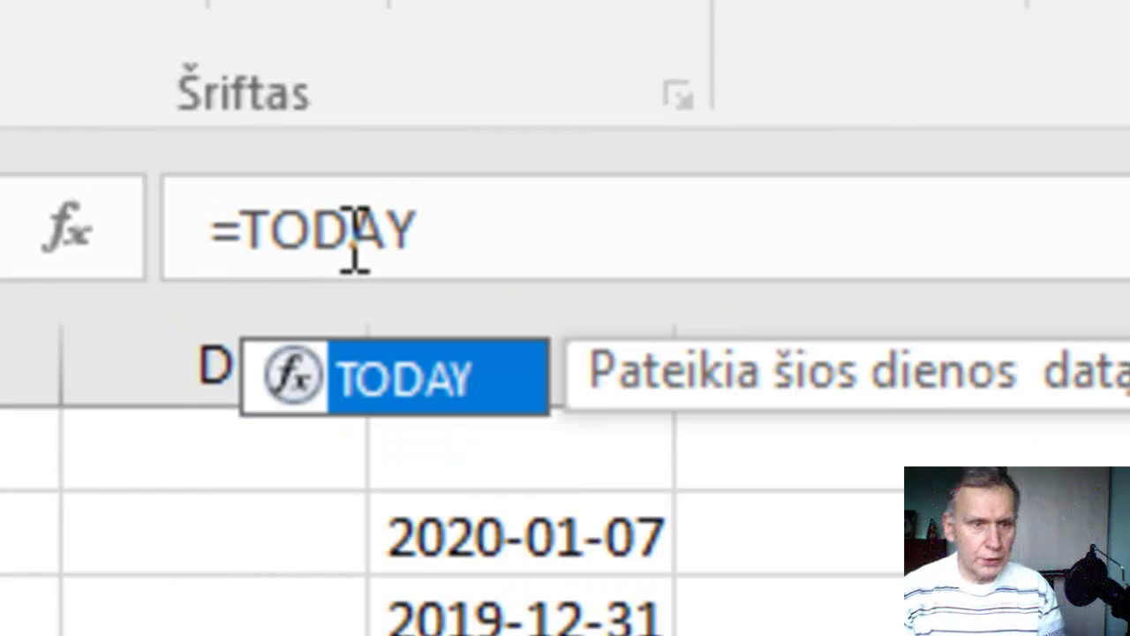
left_click(402, 388)
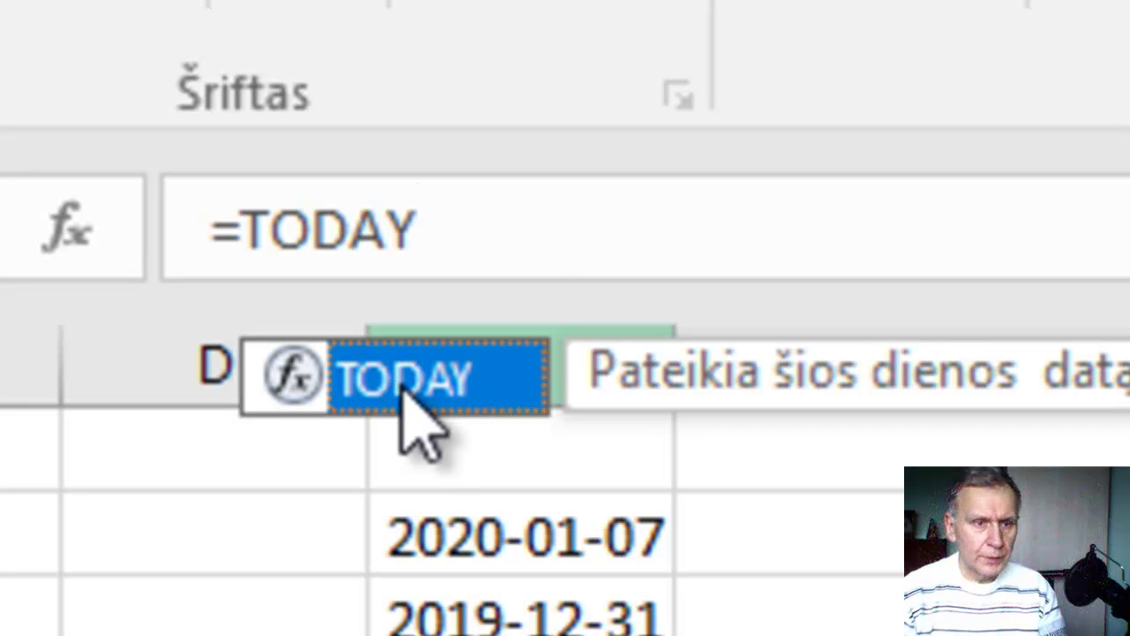
double_click(402, 388)
type(")")
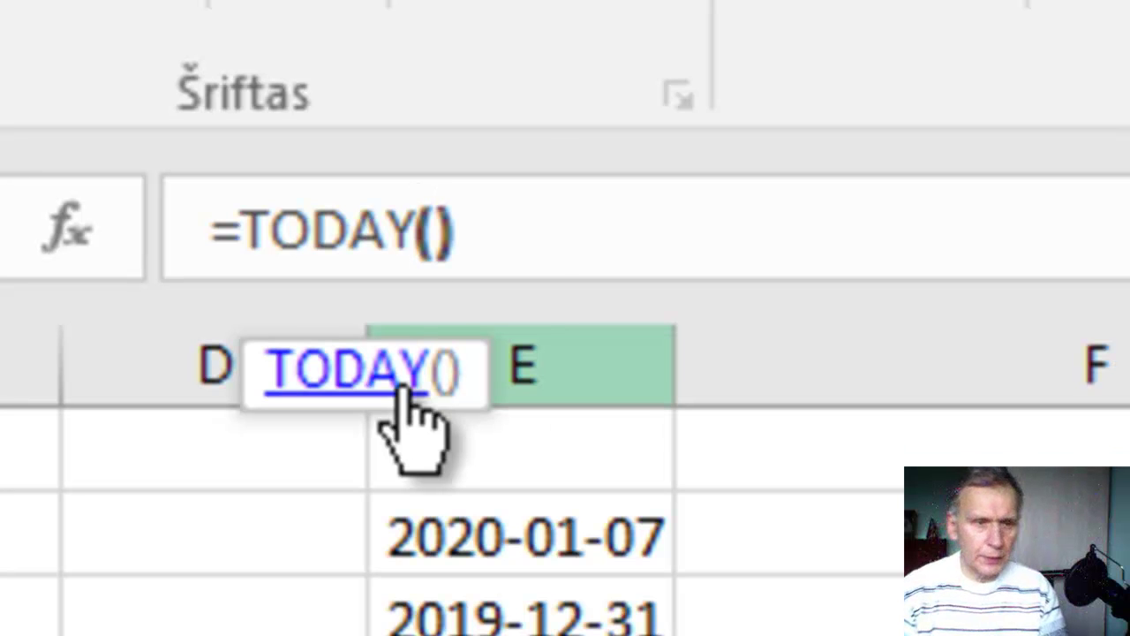
key("Return")
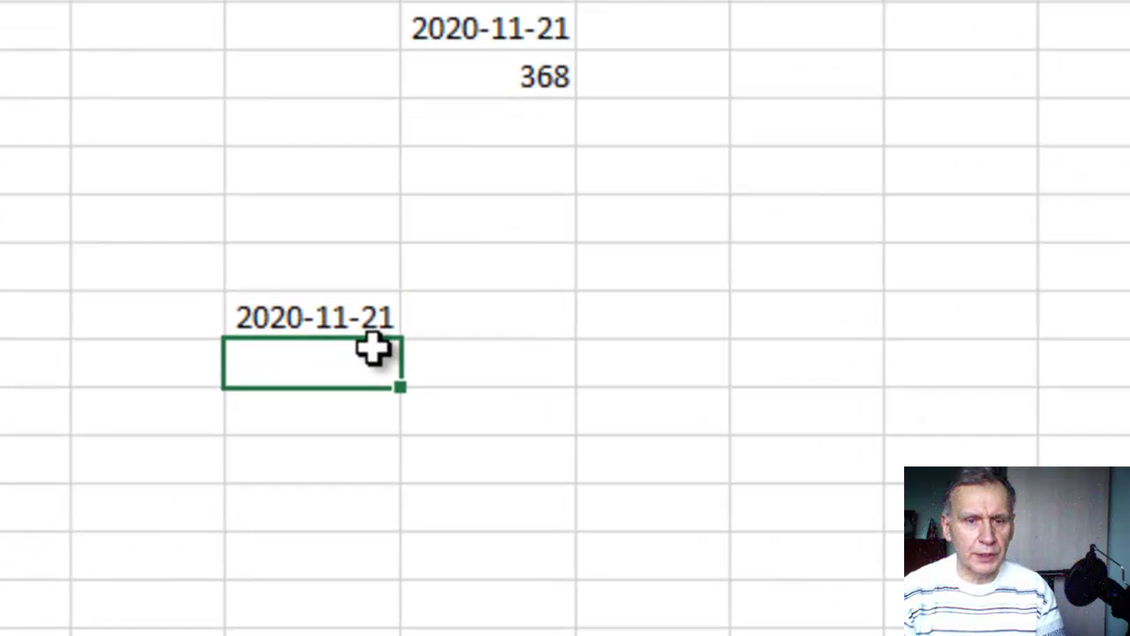
left_click(300, 319)
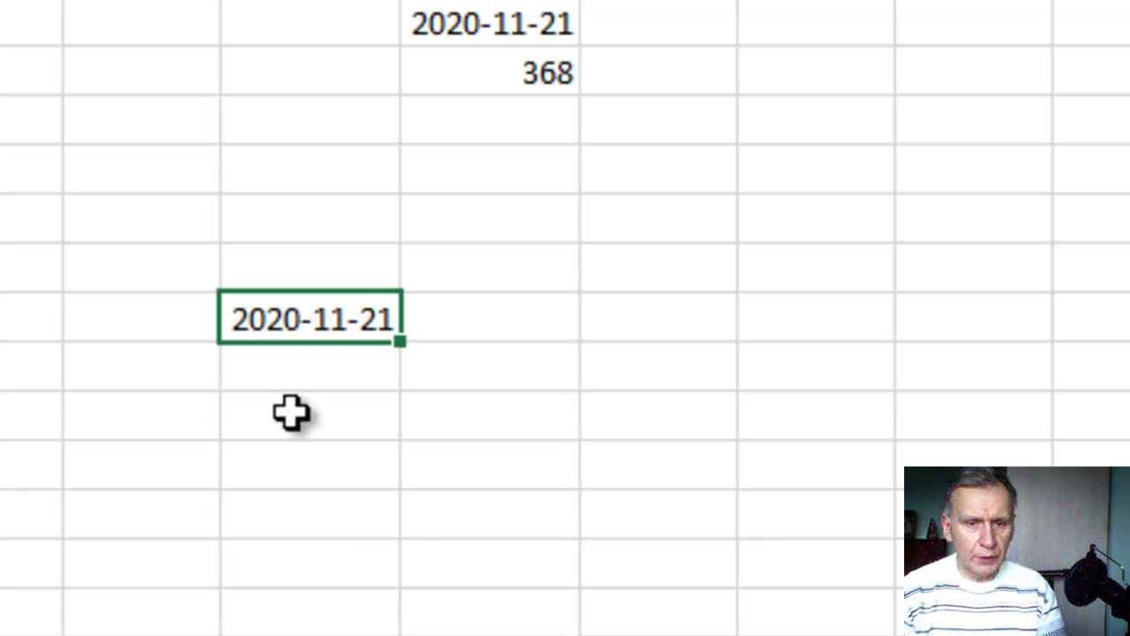
left_click(273, 376)
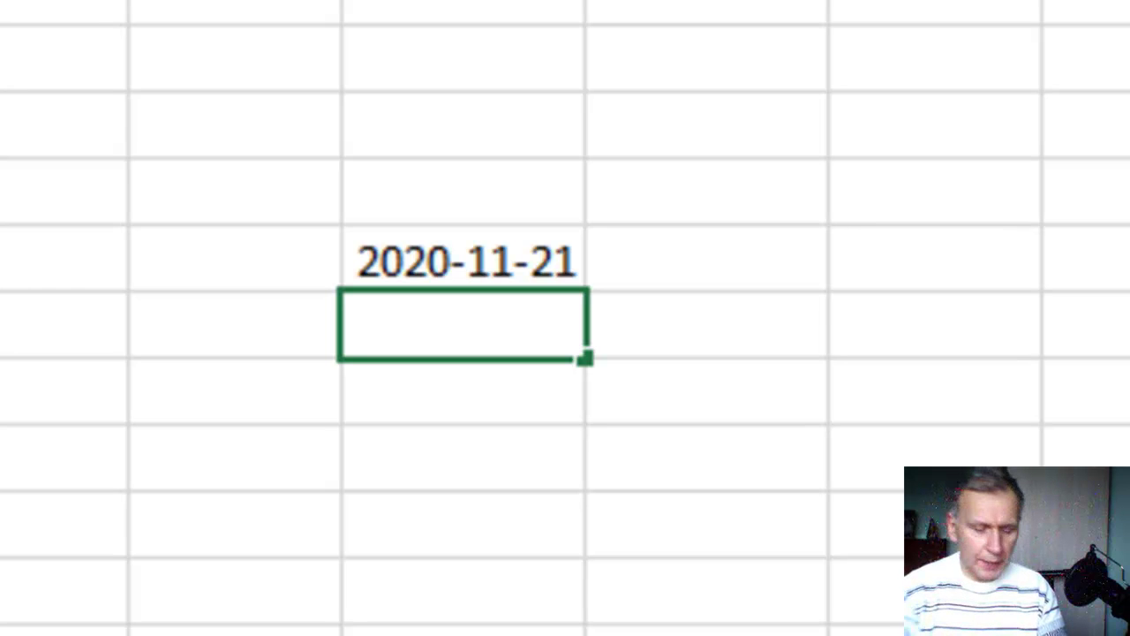
Enter =DATE(2020;11;19) beneath today's date to show 2020-11-19.
type("DATE")
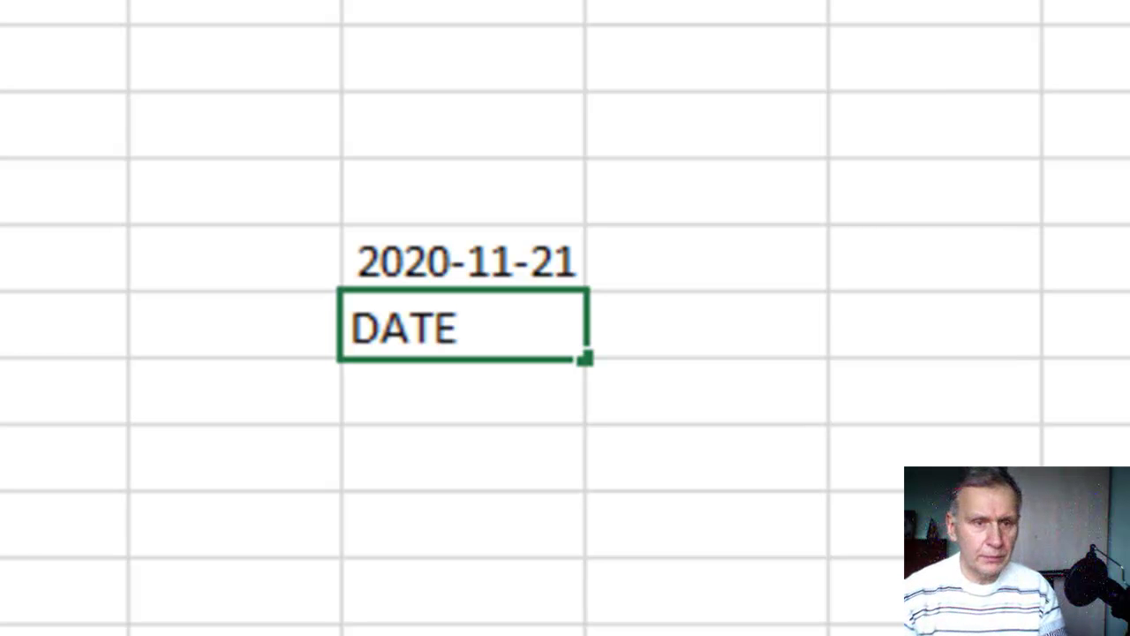
left_click(389, 300)
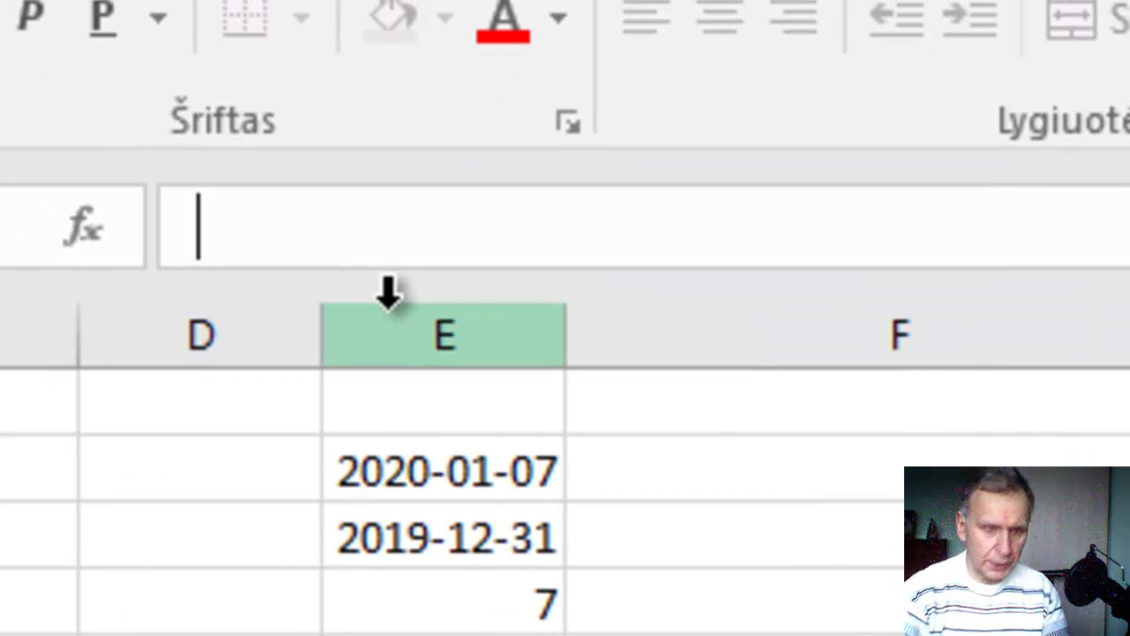
type("=")
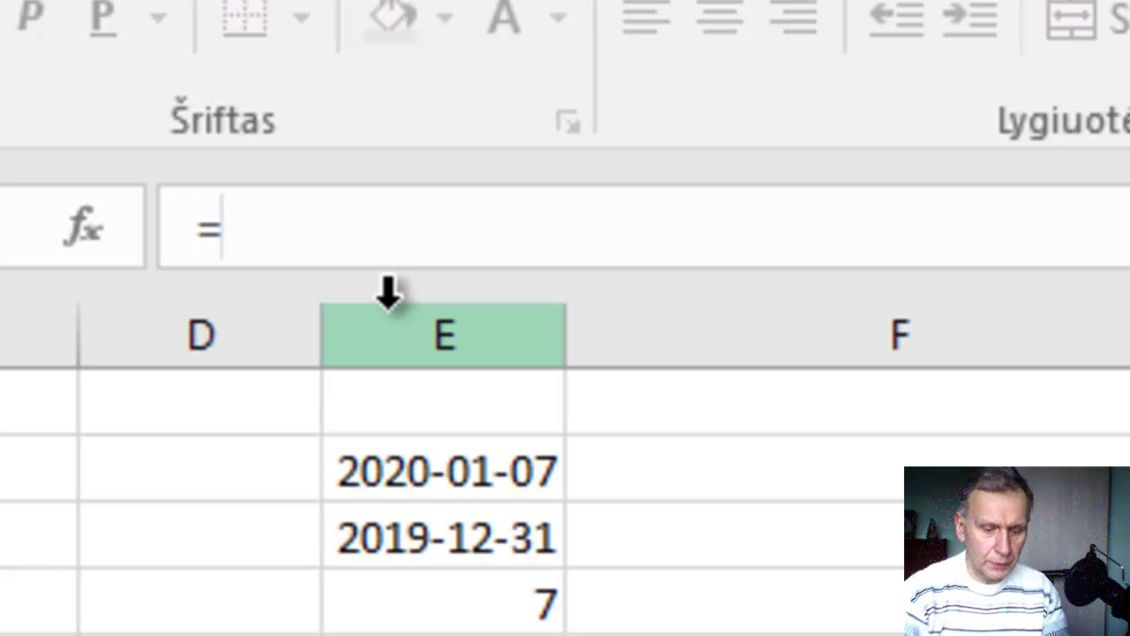
type("DA")
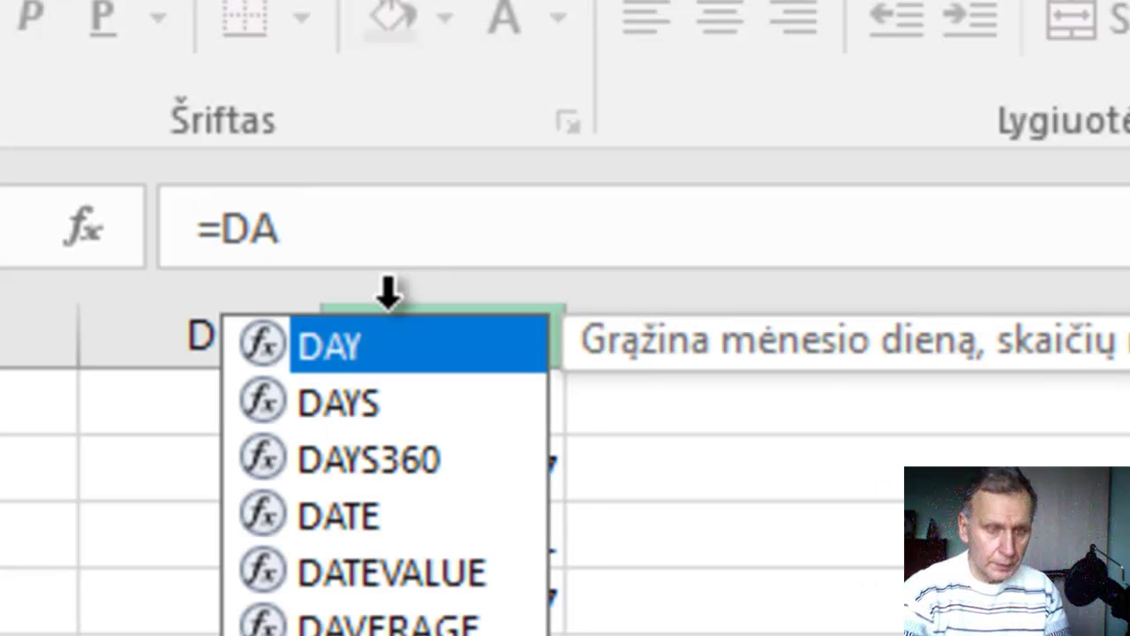
type("TE")
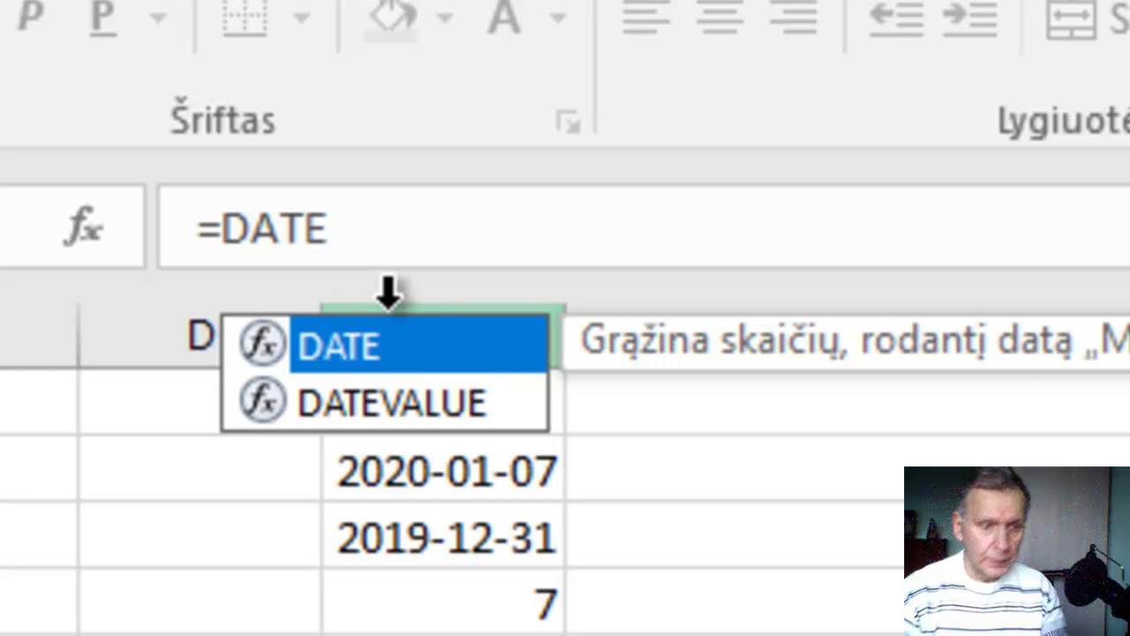
type("(")
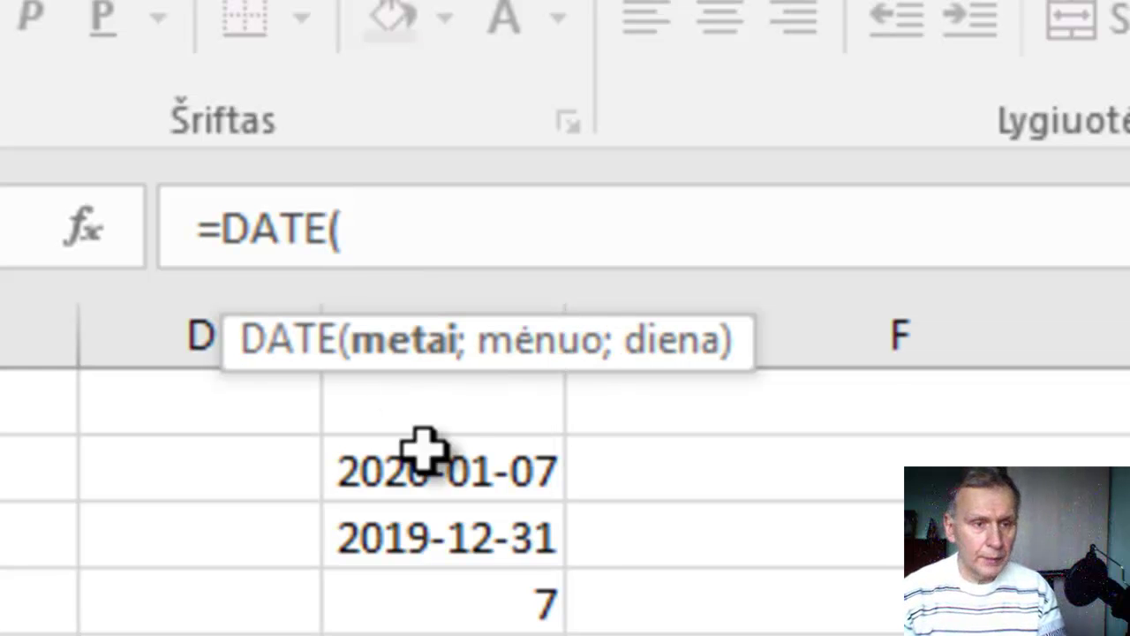
type("2020;")
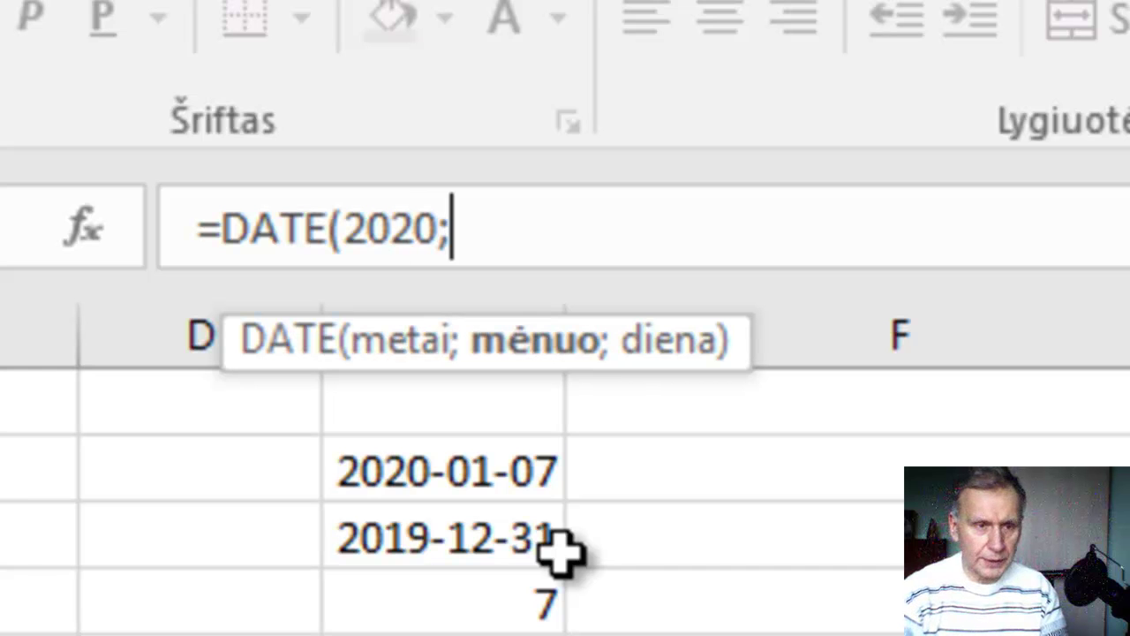
type("11")
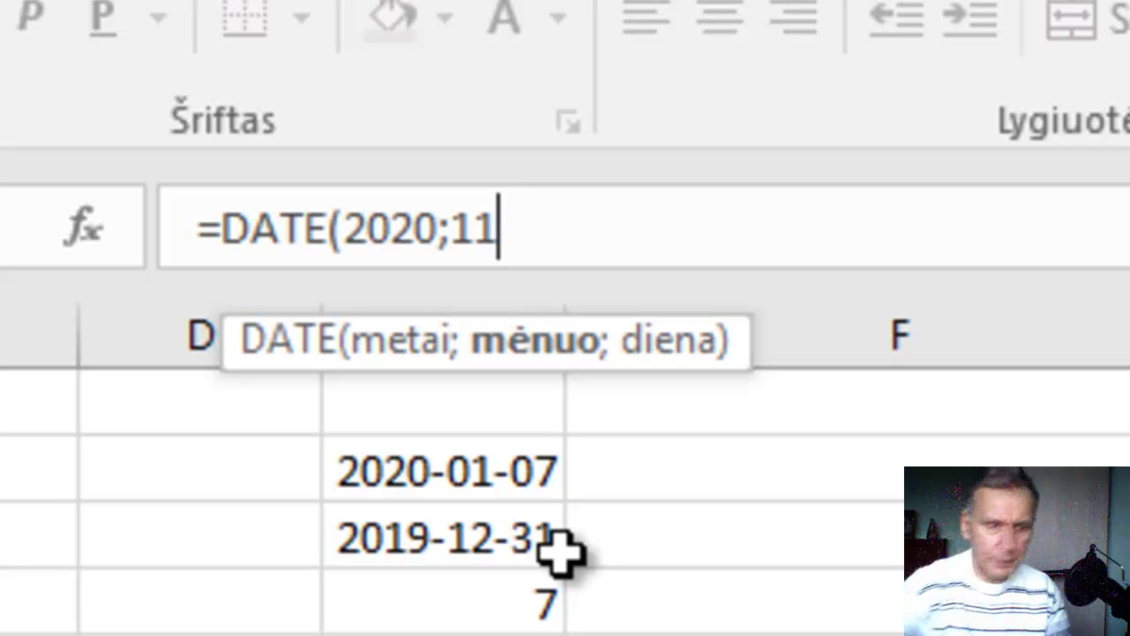
type(";19)")
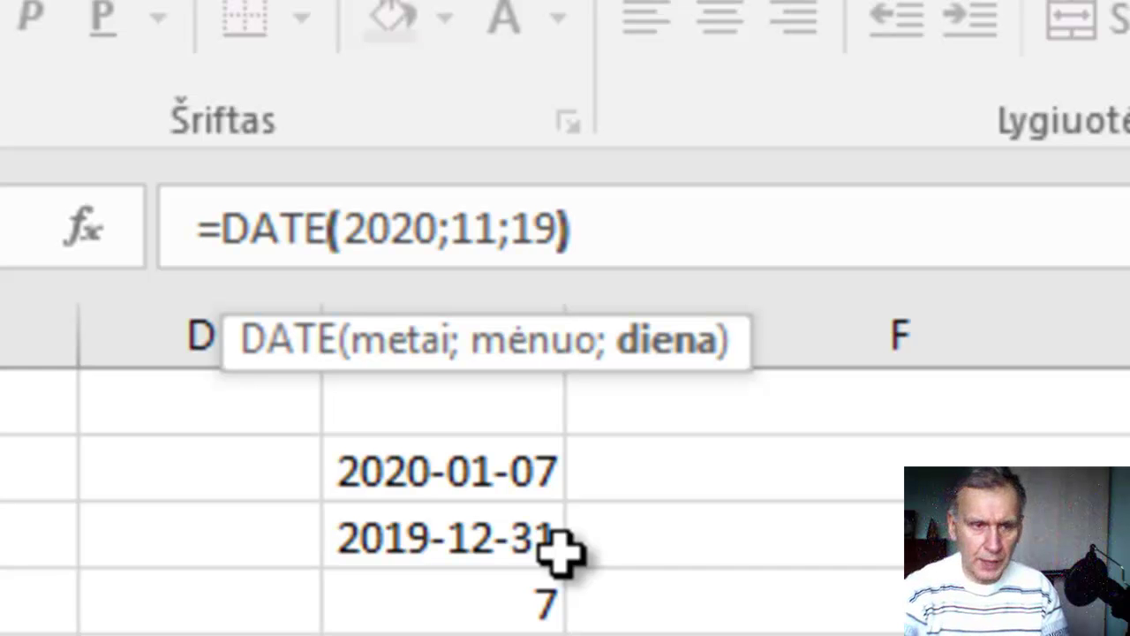
key("Return")
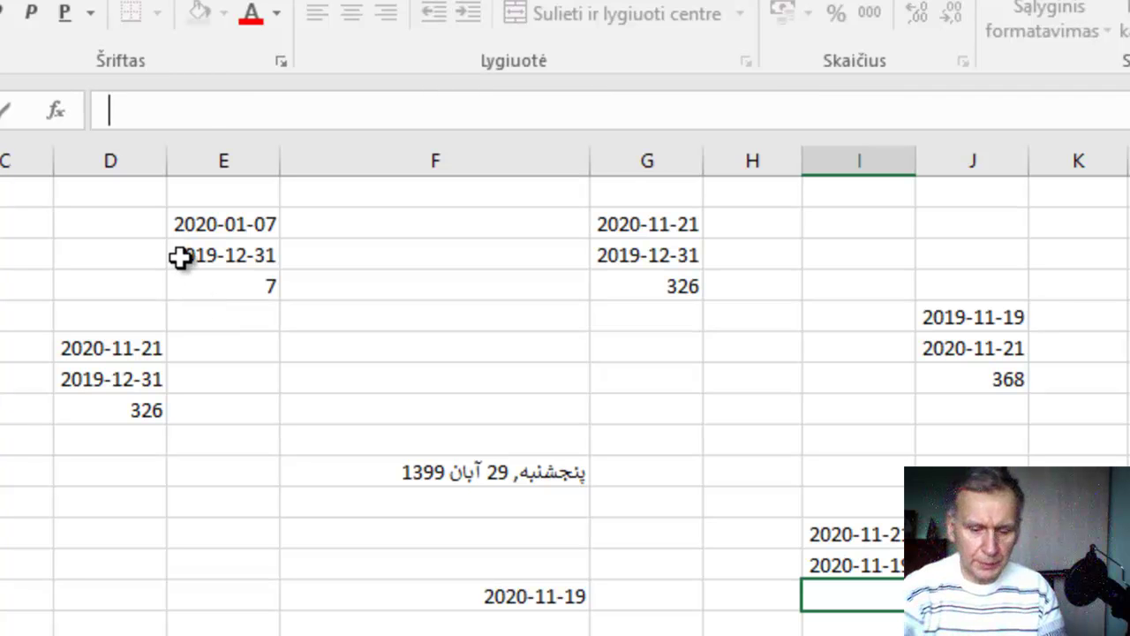
Put the formula =I15-I16 in I17, giving a 2-day difference.
type("=")
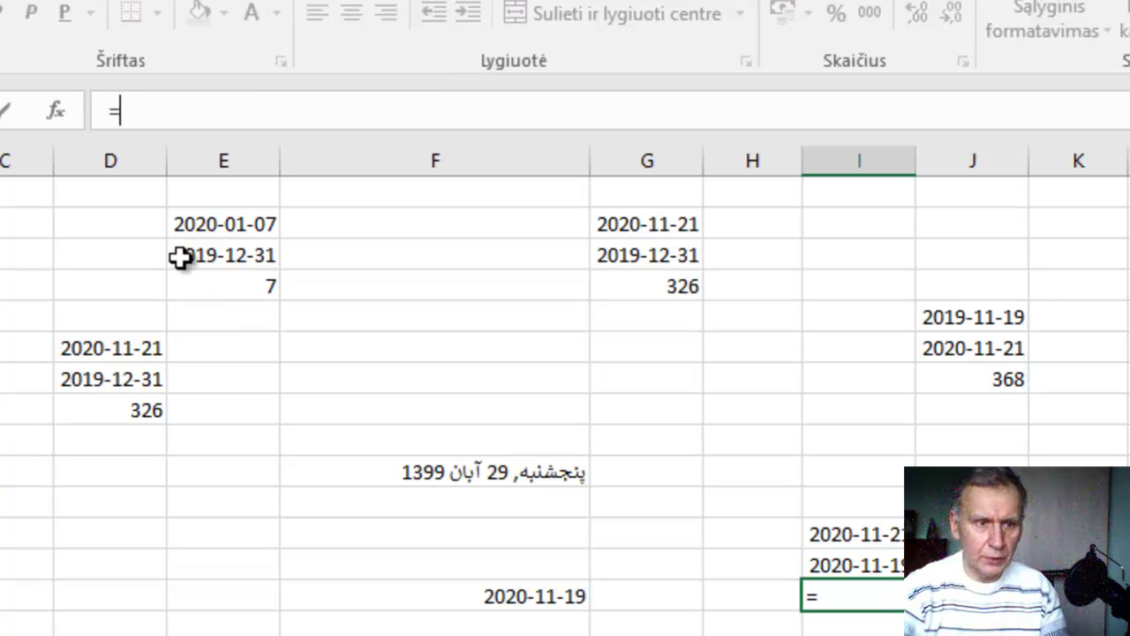
left_click(881, 535)
type("-")
left_click(606, 392)
key("Return")
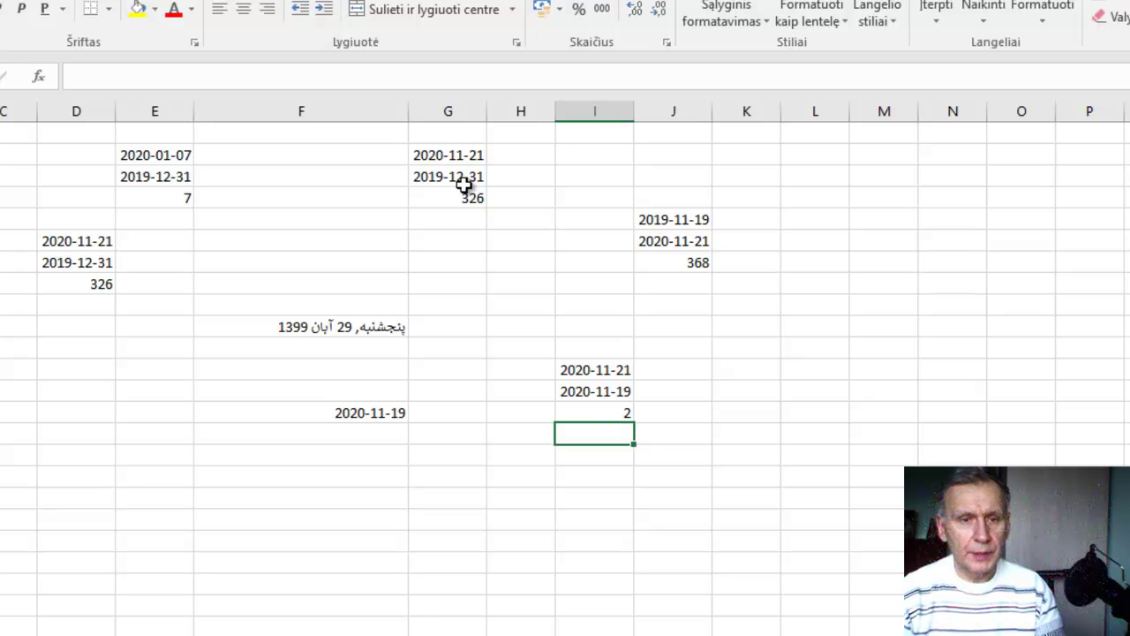
Inspect the DATE formulas behind the column G dates and the TODAY/DATE formulas in I15–I16.
left_click(452, 155)
left_click(449, 177)
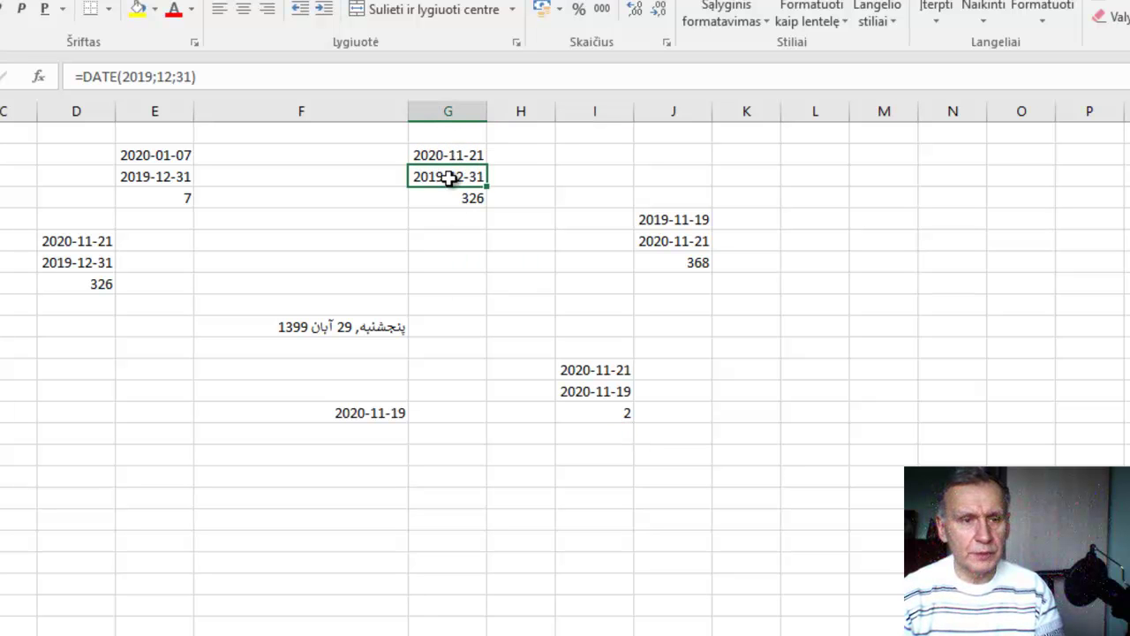
left_click(462, 150)
left_click(461, 180)
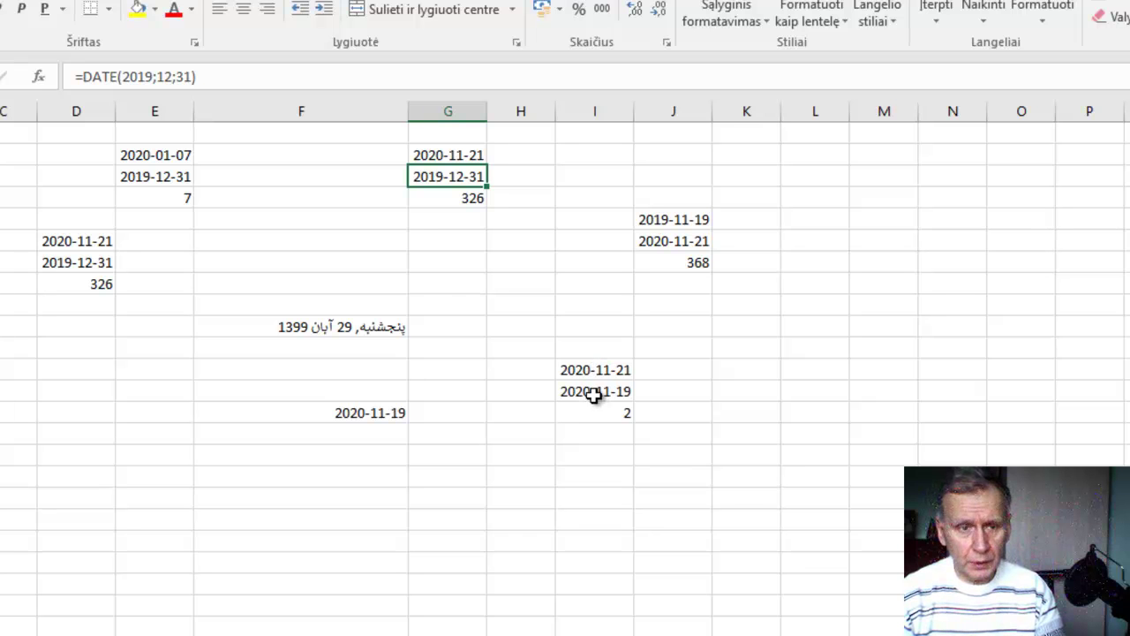
left_click(594, 394)
left_click(596, 370)
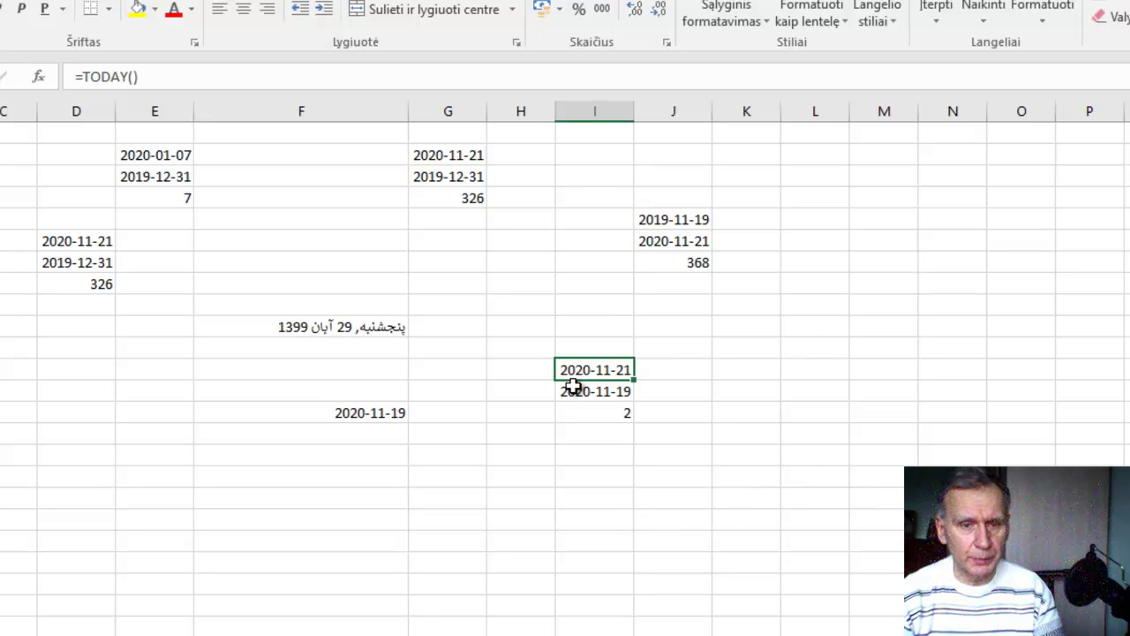
left_click(602, 393)
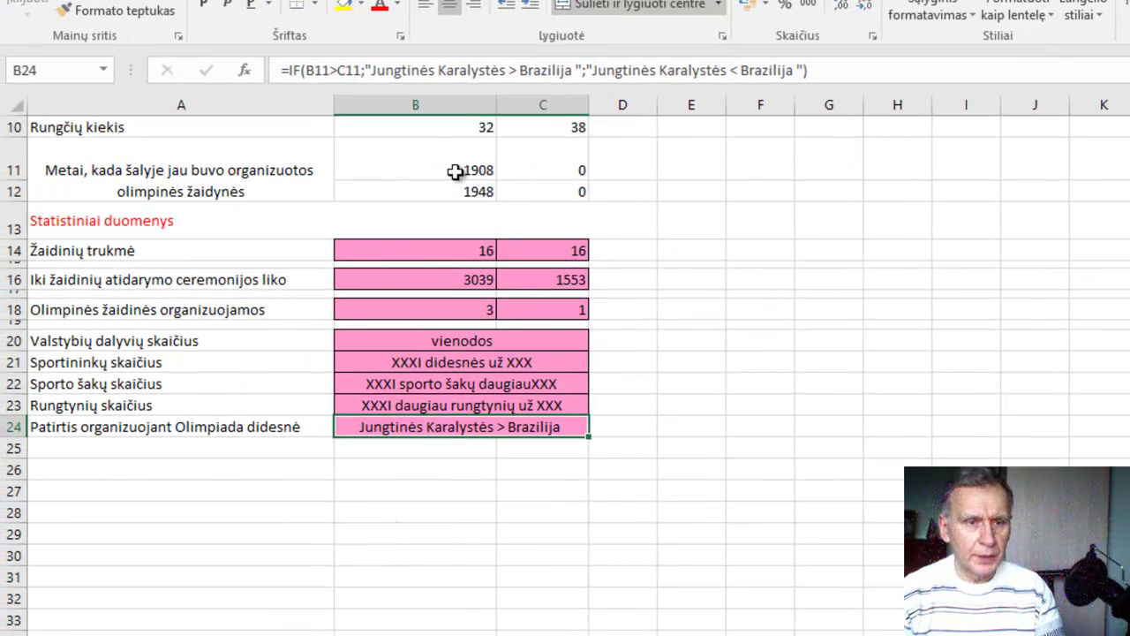
Step through the statistics labels in column A down past the comparison table.
left_click(189, 170)
left_click(186, 232)
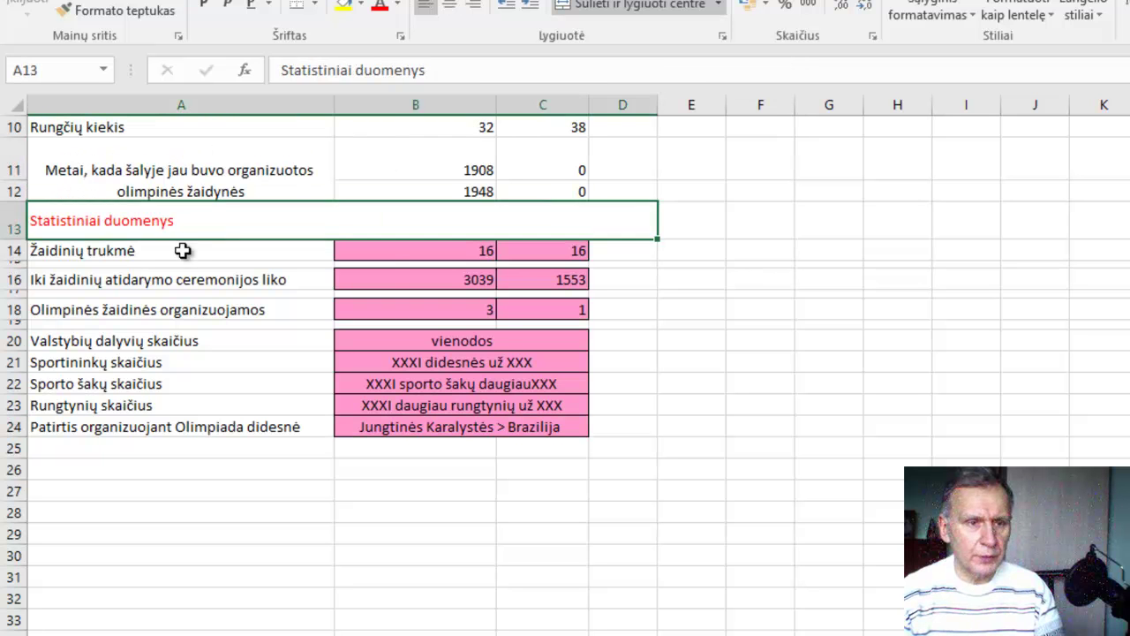
left_click(184, 276)
left_click(181, 324)
left_click(166, 385)
left_click(169, 406)
left_click(172, 448)
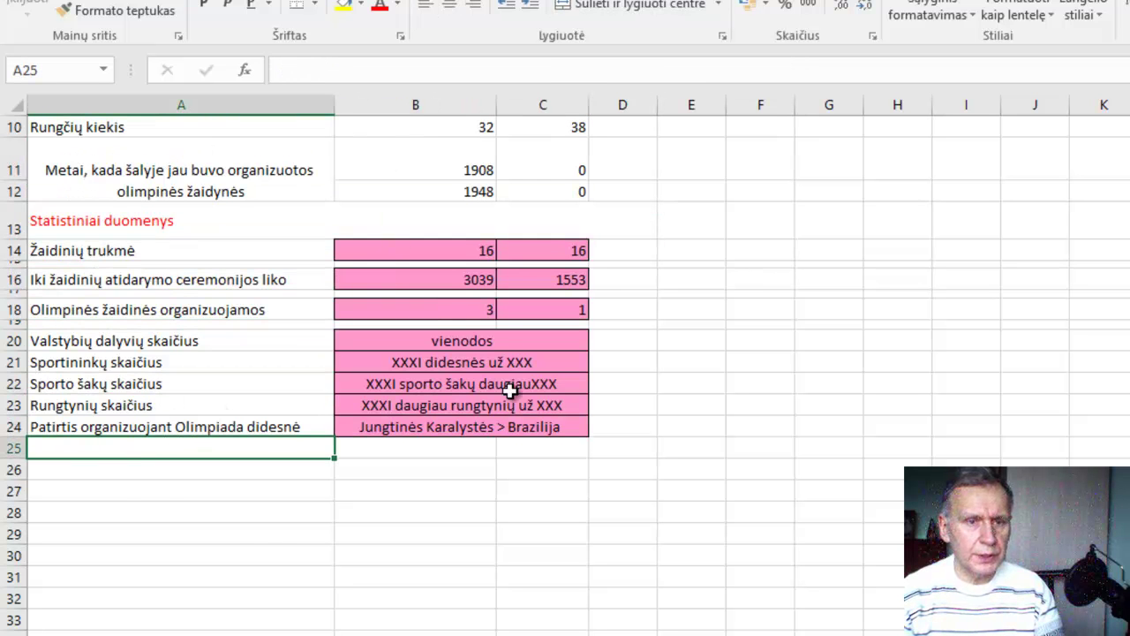
scroll(547, 344, "up", 3)
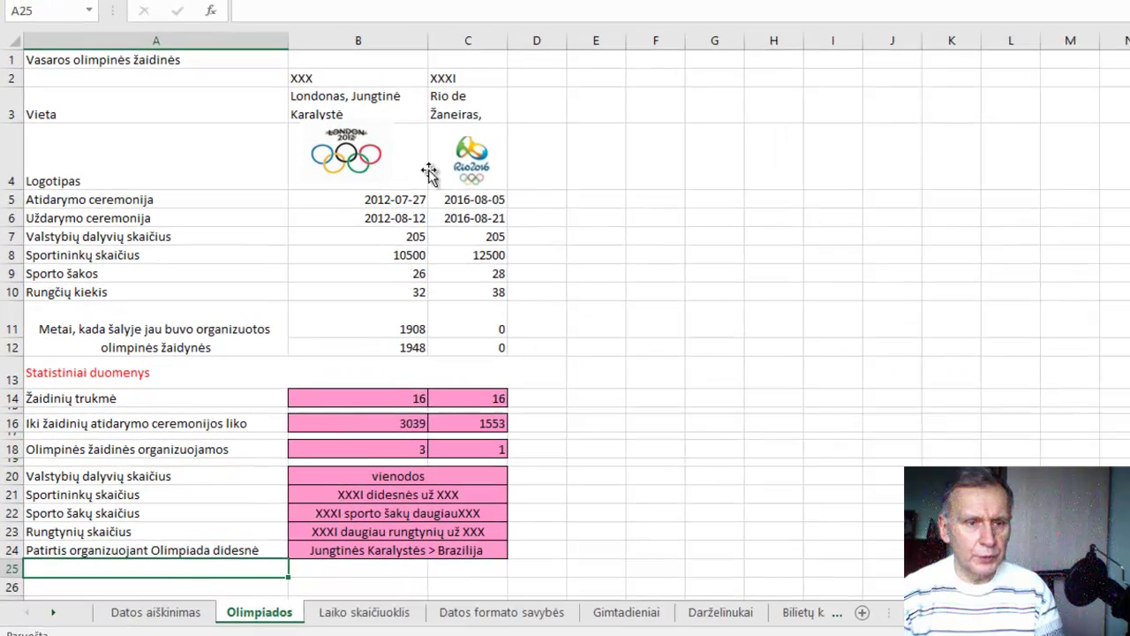
Inspect the London and Rio ceremony dates, participating country counts and athlete counts.
left_click(366, 181)
left_click(432, 228)
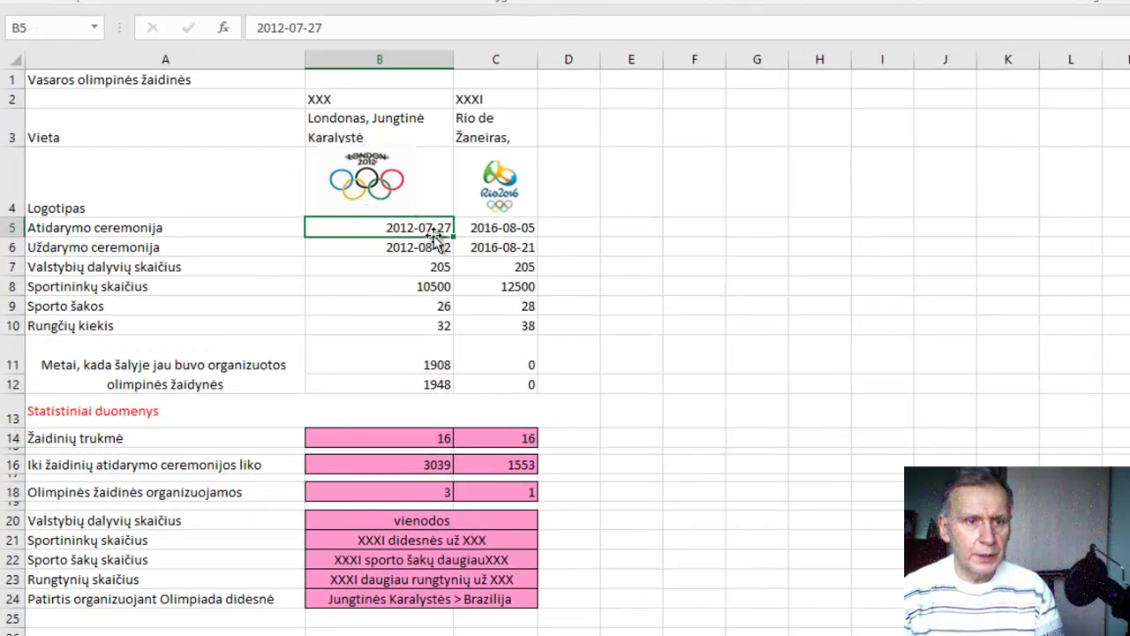
left_click(508, 231)
left_click(422, 247)
key("Right")
left_click(419, 269)
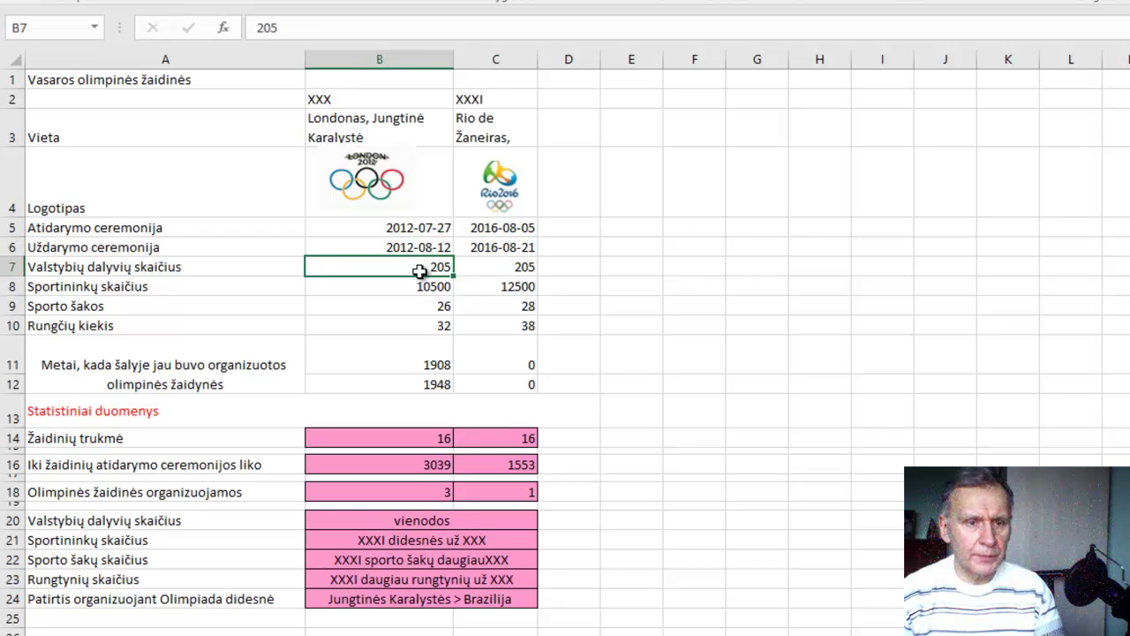
left_click(494, 282)
left_click(504, 262)
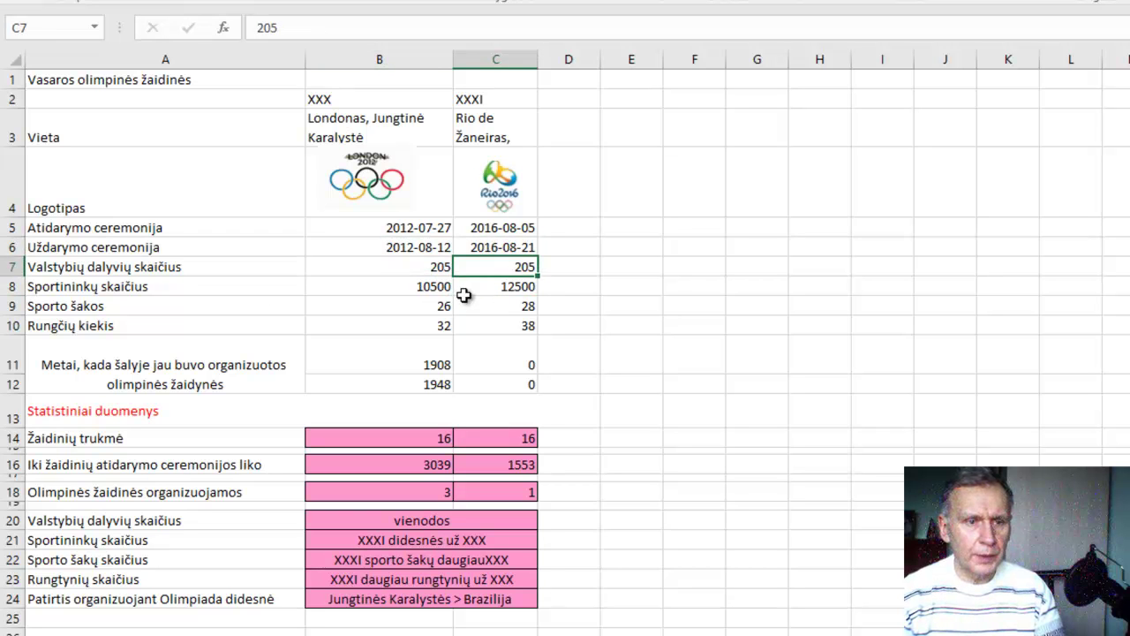
Inspect the duration, TODAY countdown, COUNT and IF comparison formulas in rows 14–24.
left_click(431, 439)
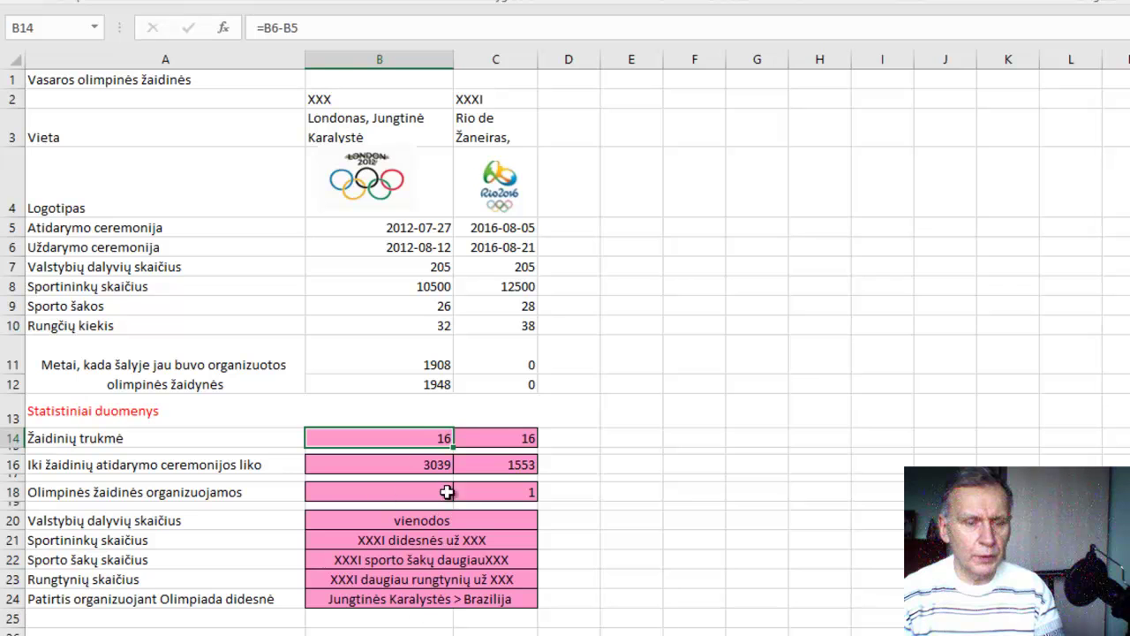
left_click(500, 438)
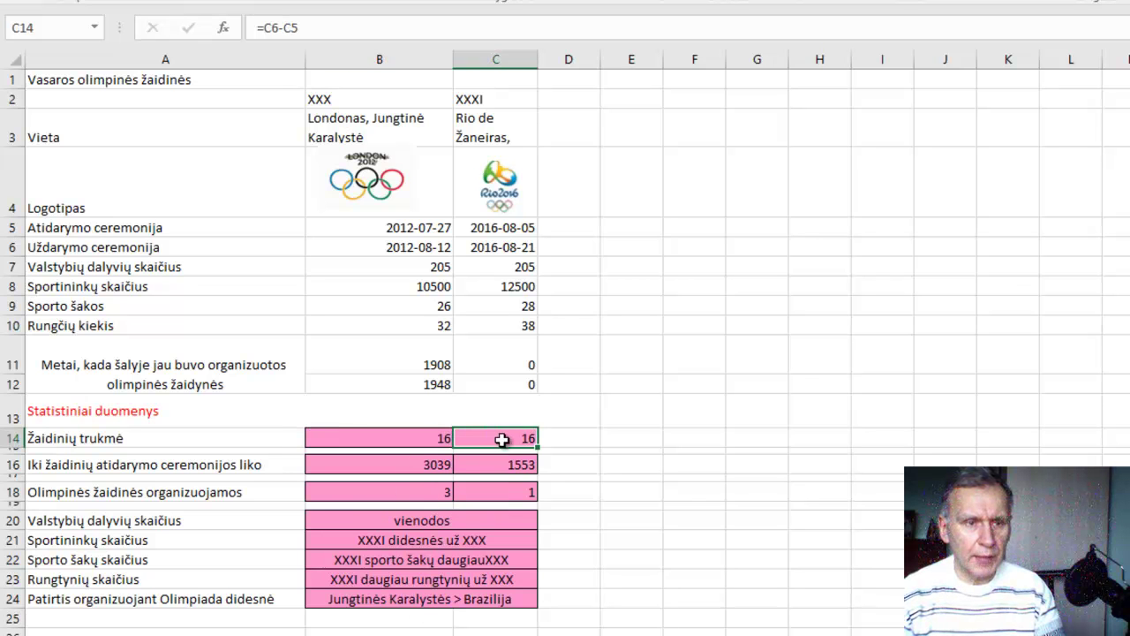
left_click(424, 468)
left_click(494, 472)
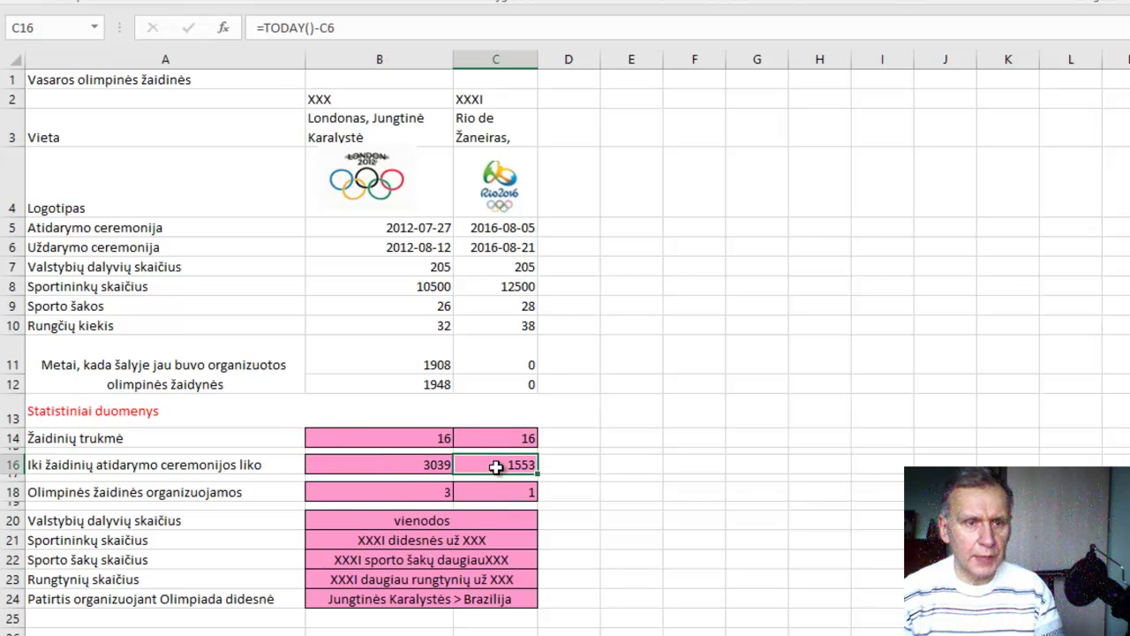
left_click(426, 493)
left_click(492, 496)
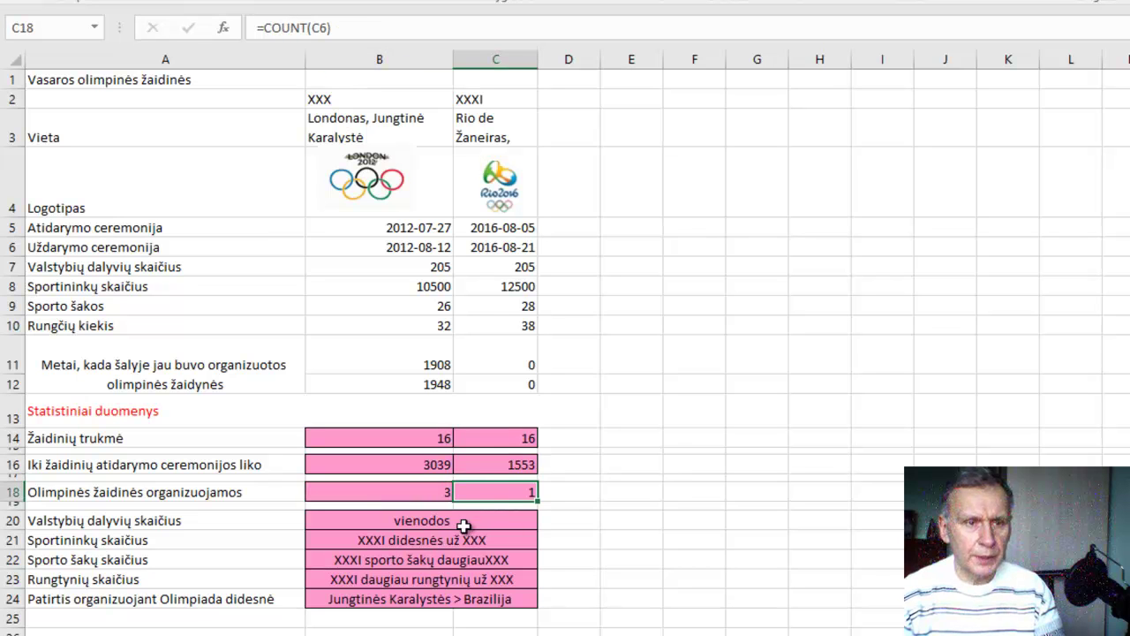
left_click(450, 520)
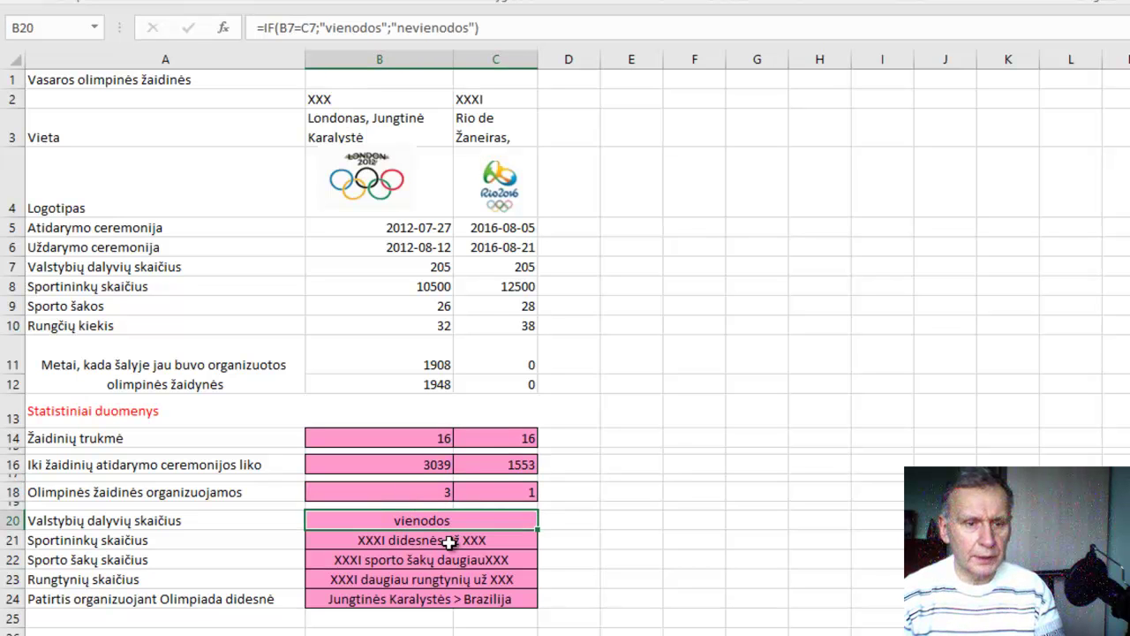
left_click(450, 542)
left_click(445, 565)
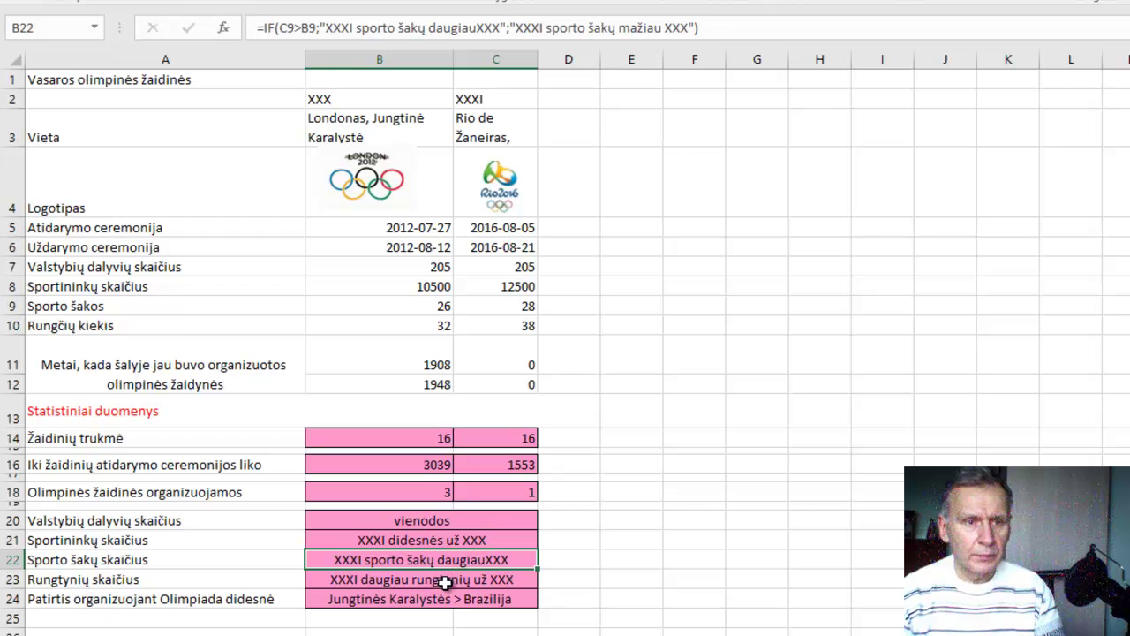
left_click(445, 582)
left_click(448, 602)
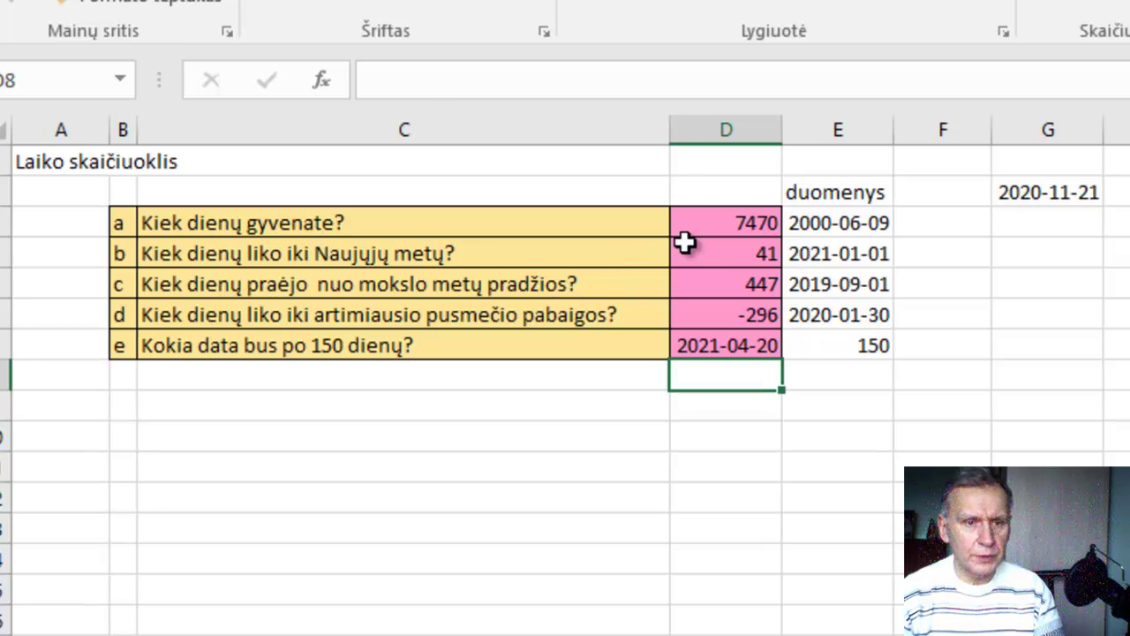
Review the day-calculator formulas in D3 to D7, then switch to the date formats sheet.
left_click(734, 223)
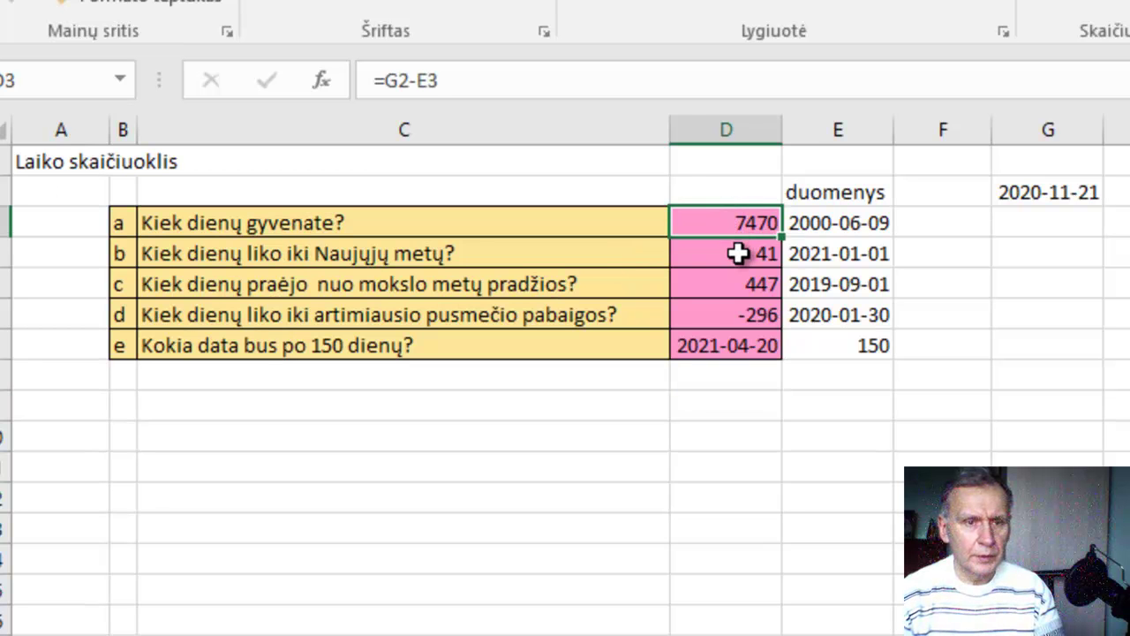
left_click(738, 253)
left_click(737, 287)
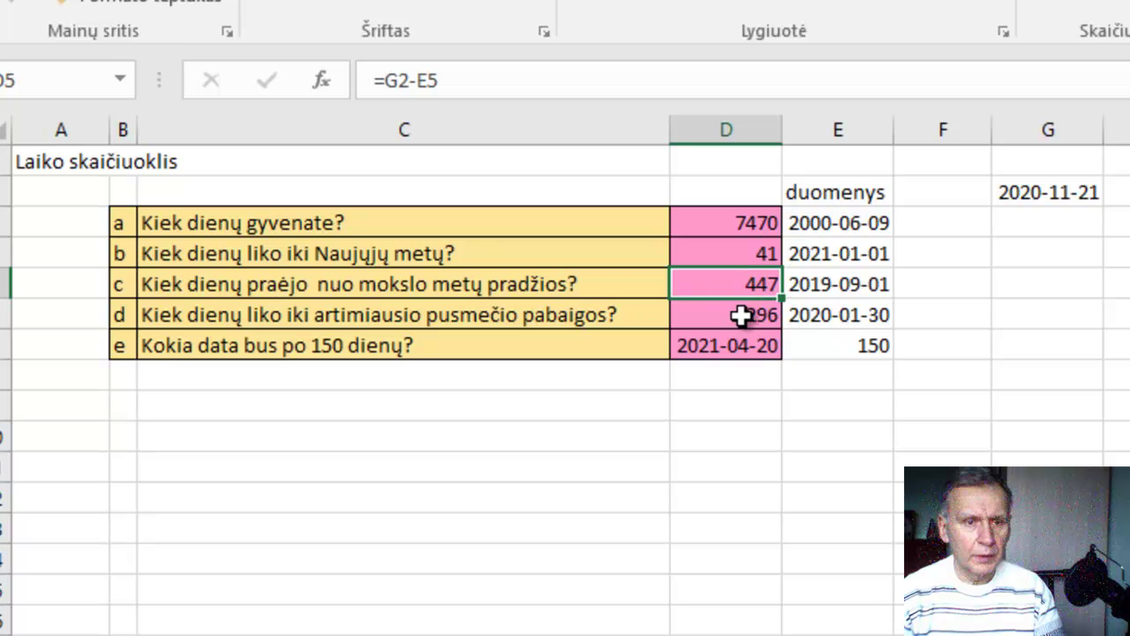
left_click(739, 317)
left_click(752, 352)
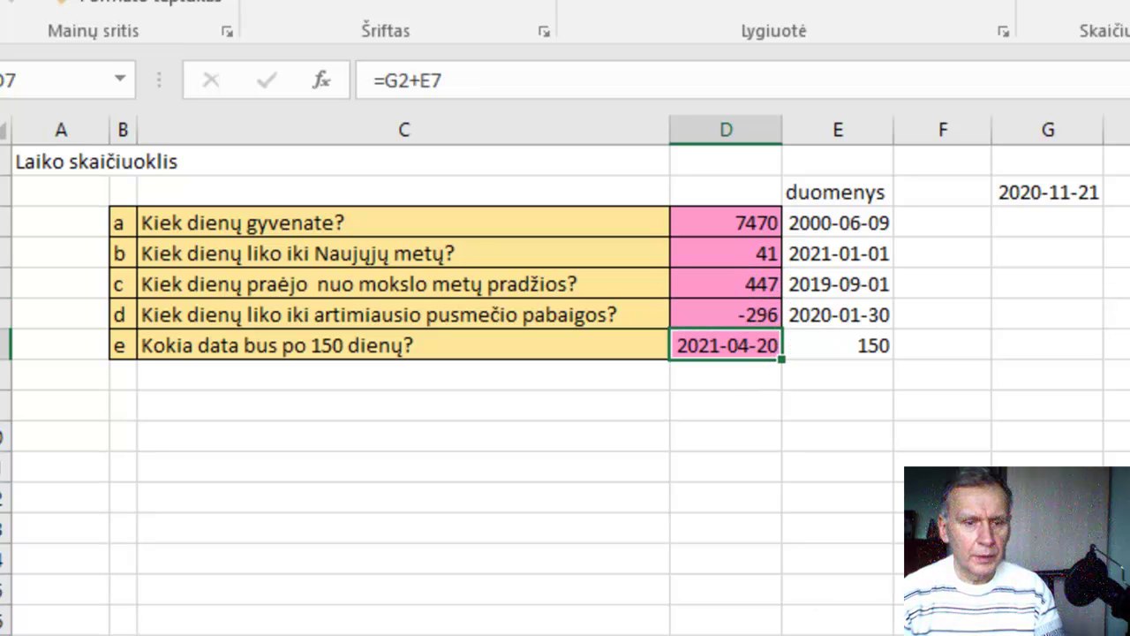
key("ctrl+Page_Up")
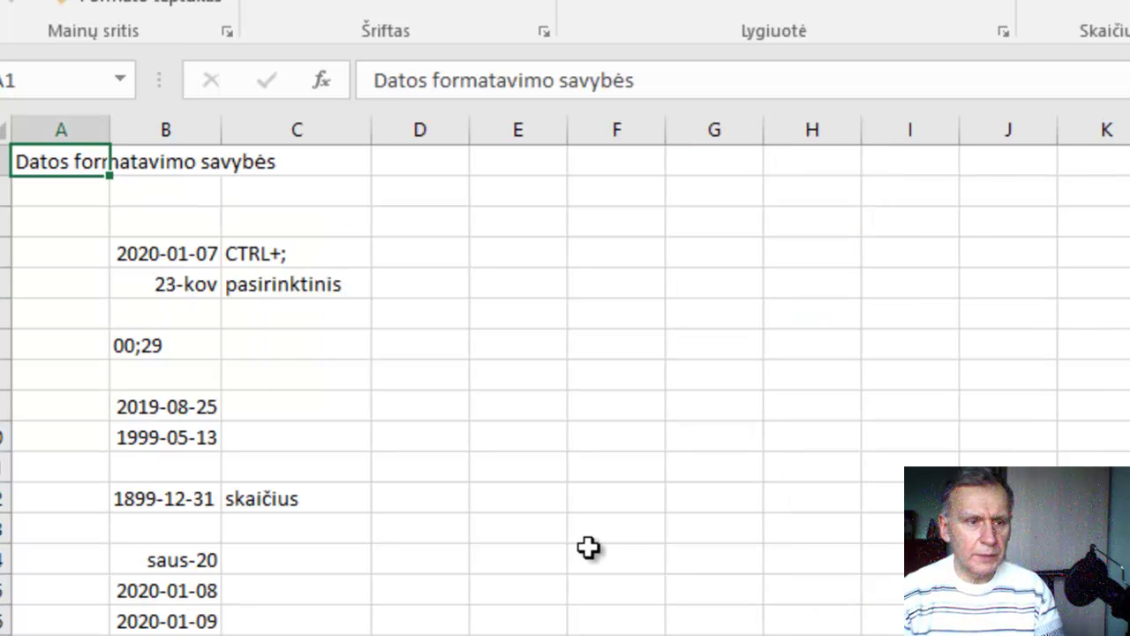
Inspect the date values and format notes in B4, C4, C5, B9, B15 and B16.
left_click(588, 547)
left_click(150, 261)
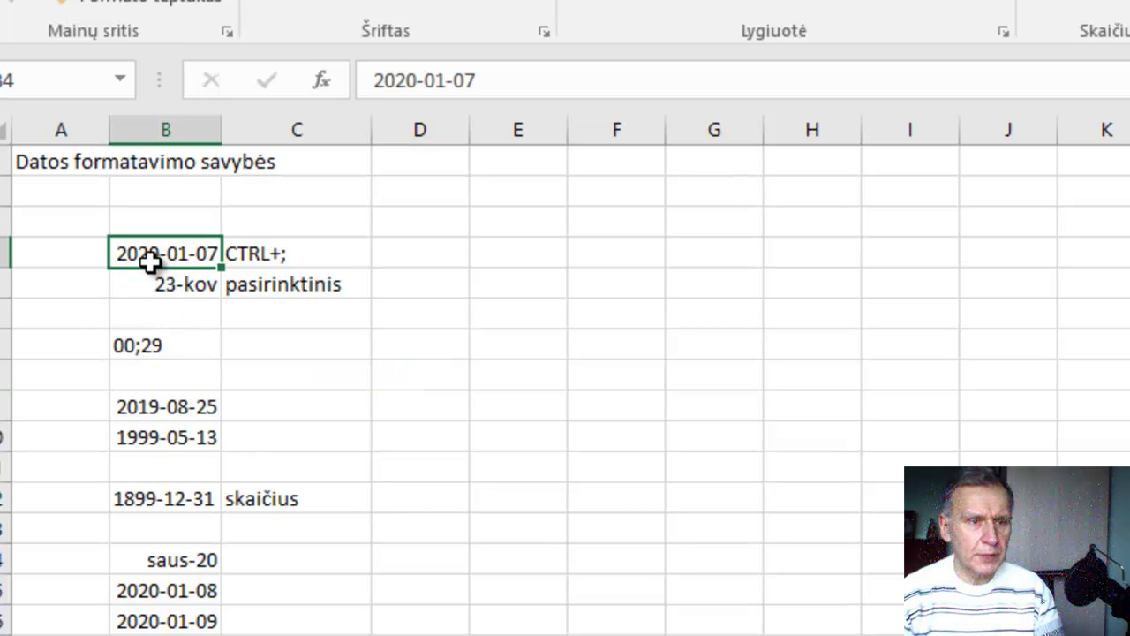
left_click(267, 255)
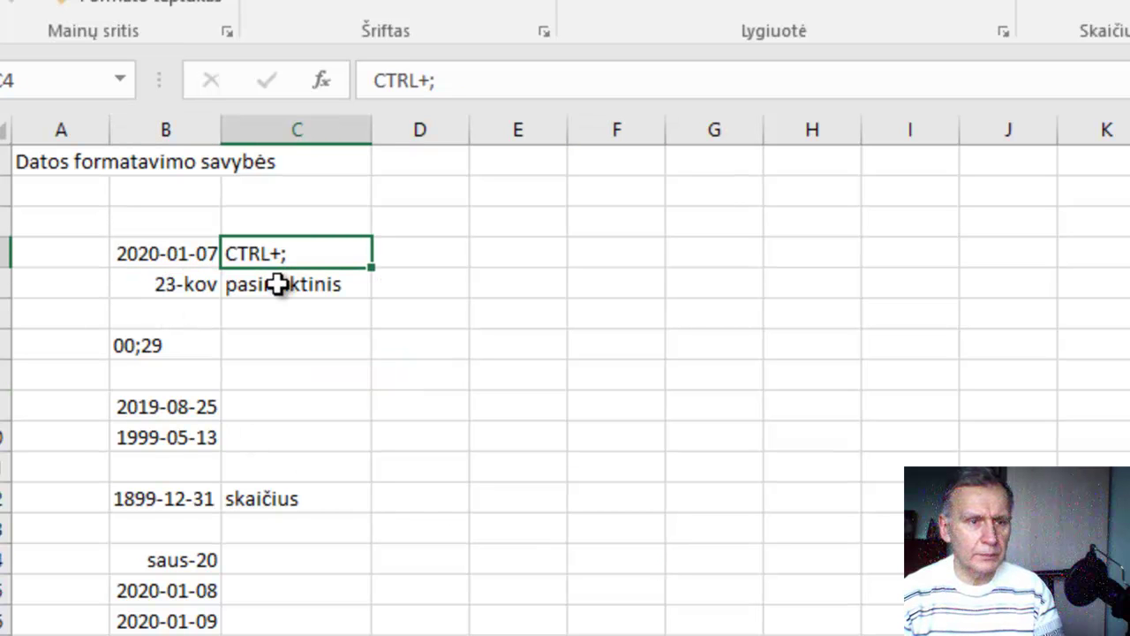
left_click(252, 292)
left_click(176, 285)
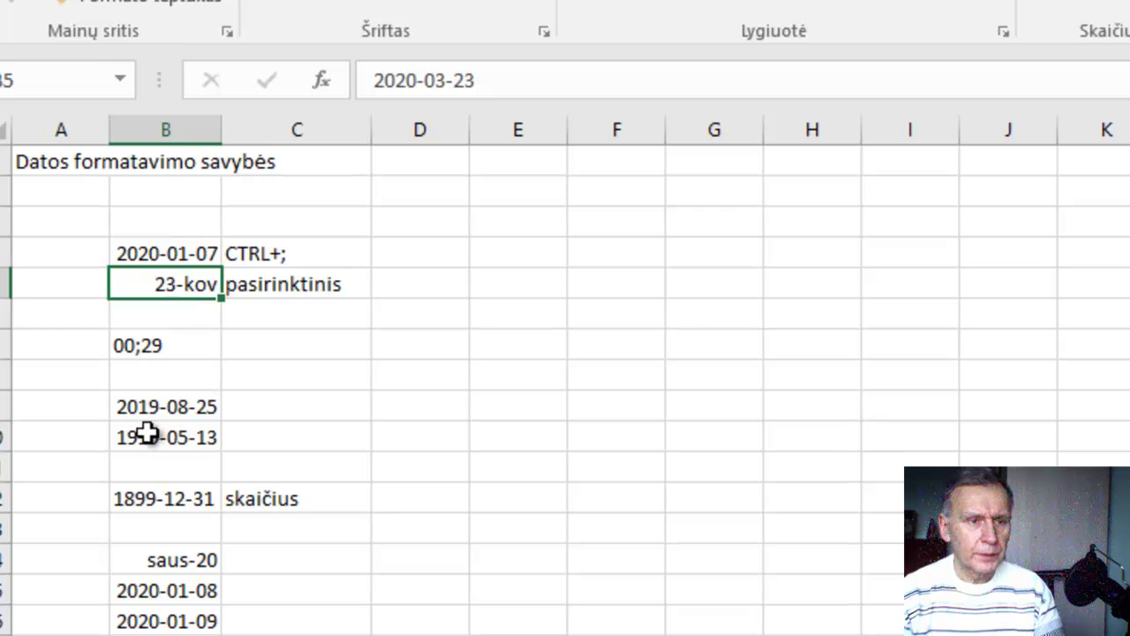
left_click(182, 402)
left_click(189, 466)
left_click(188, 589)
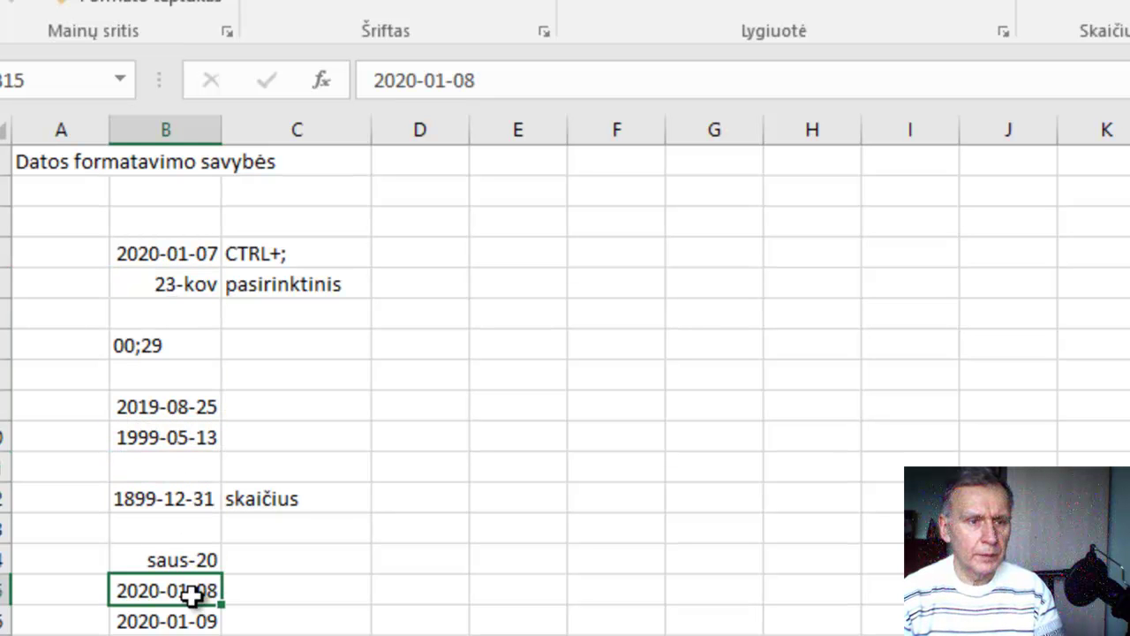
left_click(188, 620)
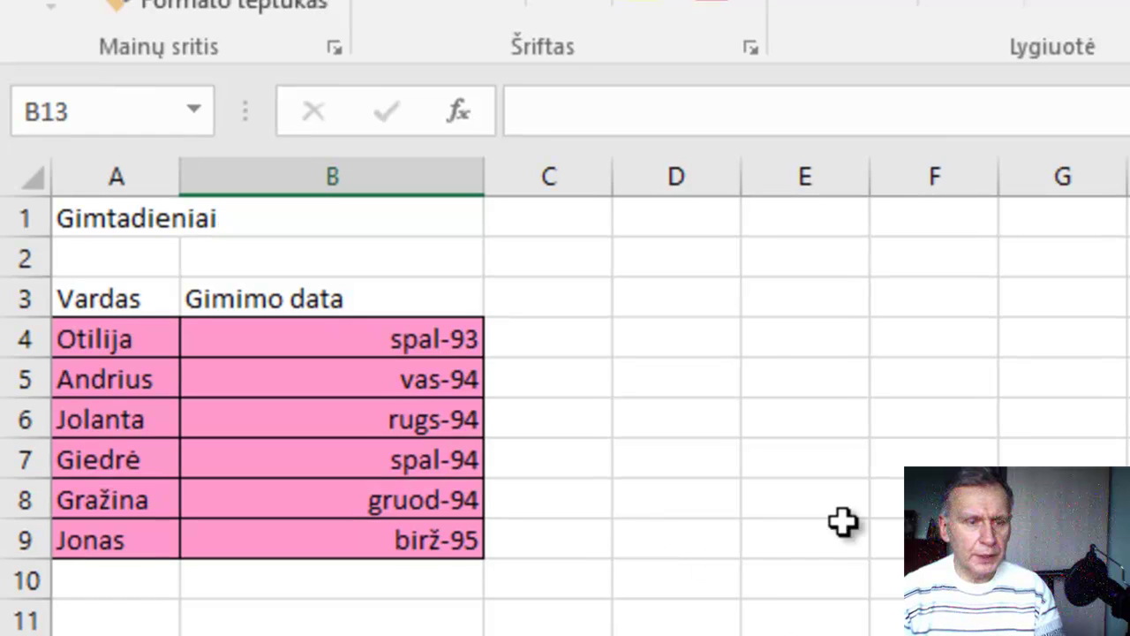
left_click(839, 524)
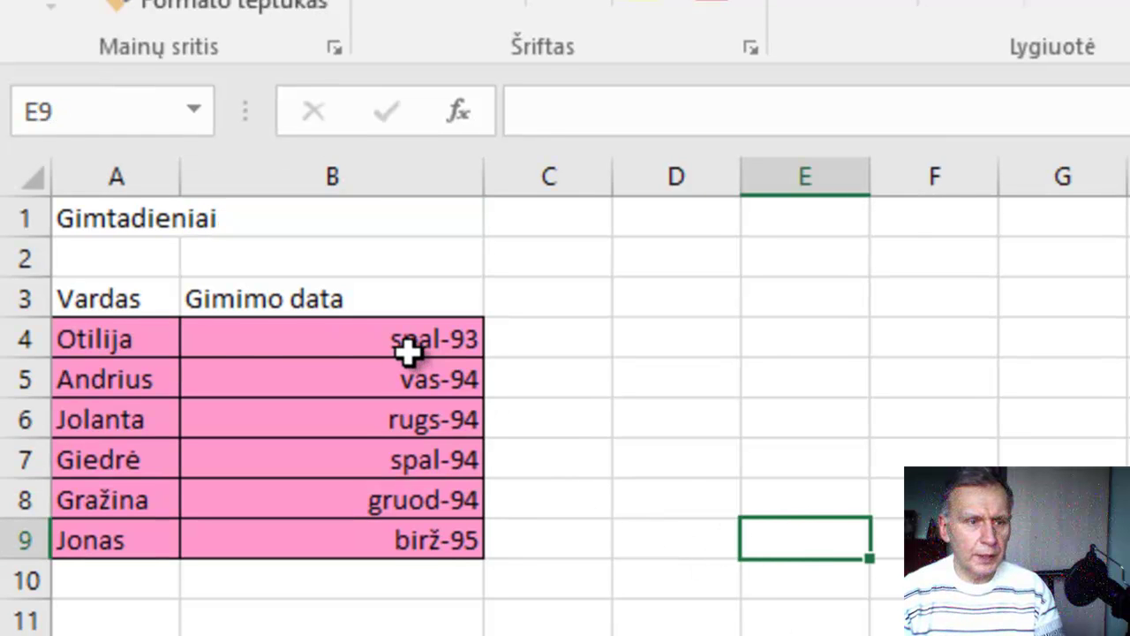
Reveal the full birth dates in B4–B9 and check the names in A4–A5.
left_click(304, 349)
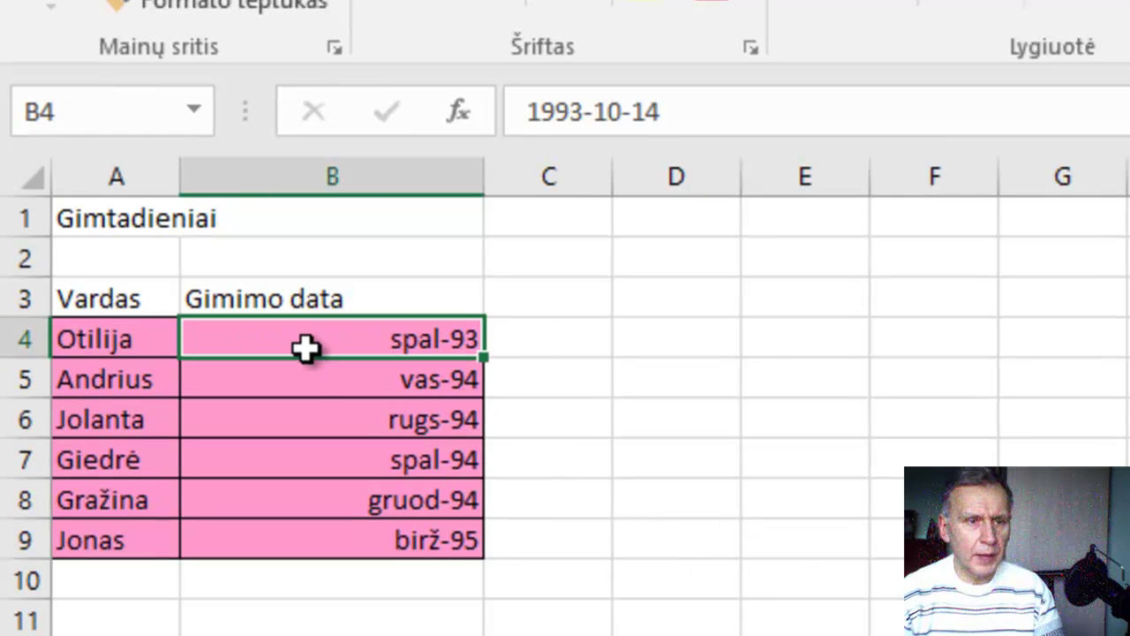
left_click(308, 382)
left_click(352, 422)
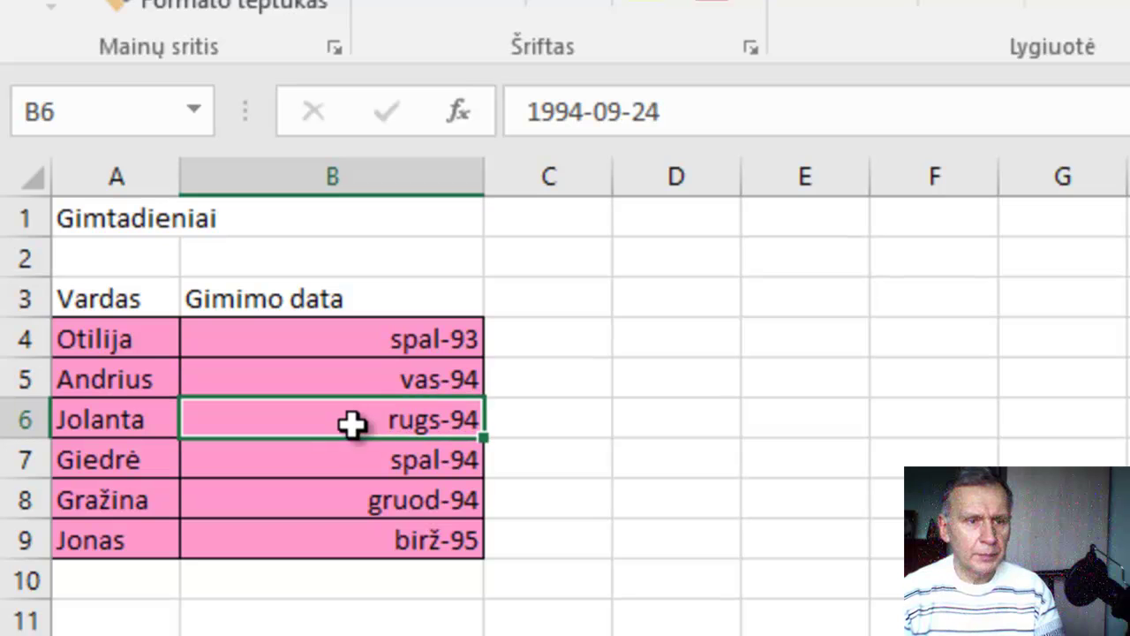
left_click(366, 459)
left_click(371, 505)
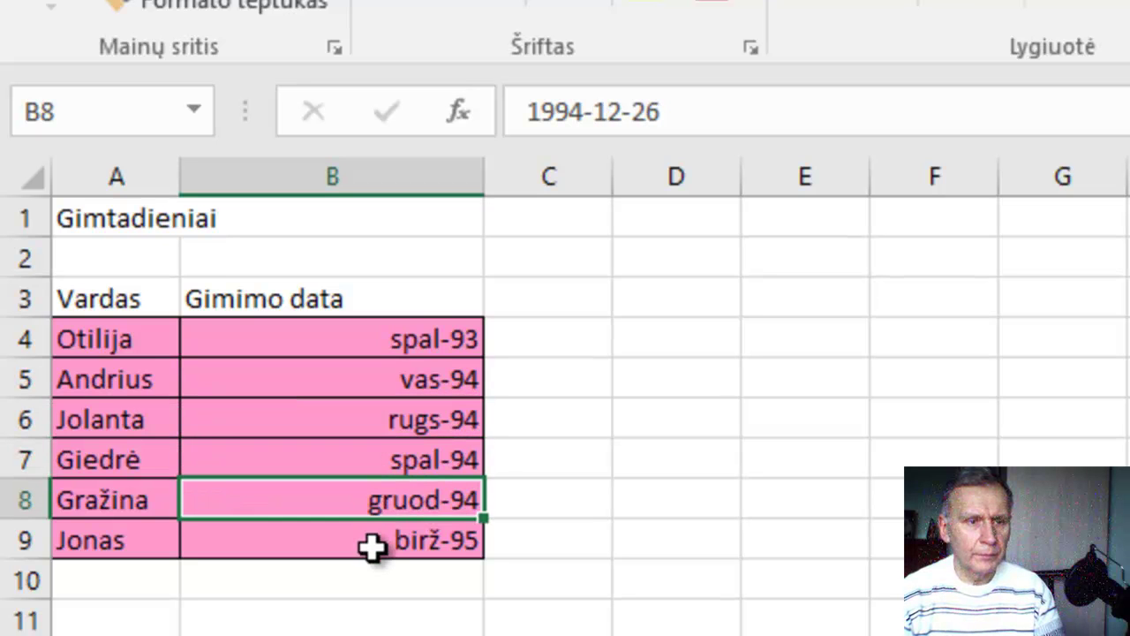
left_click(372, 543)
left_click(116, 343)
left_click(120, 384)
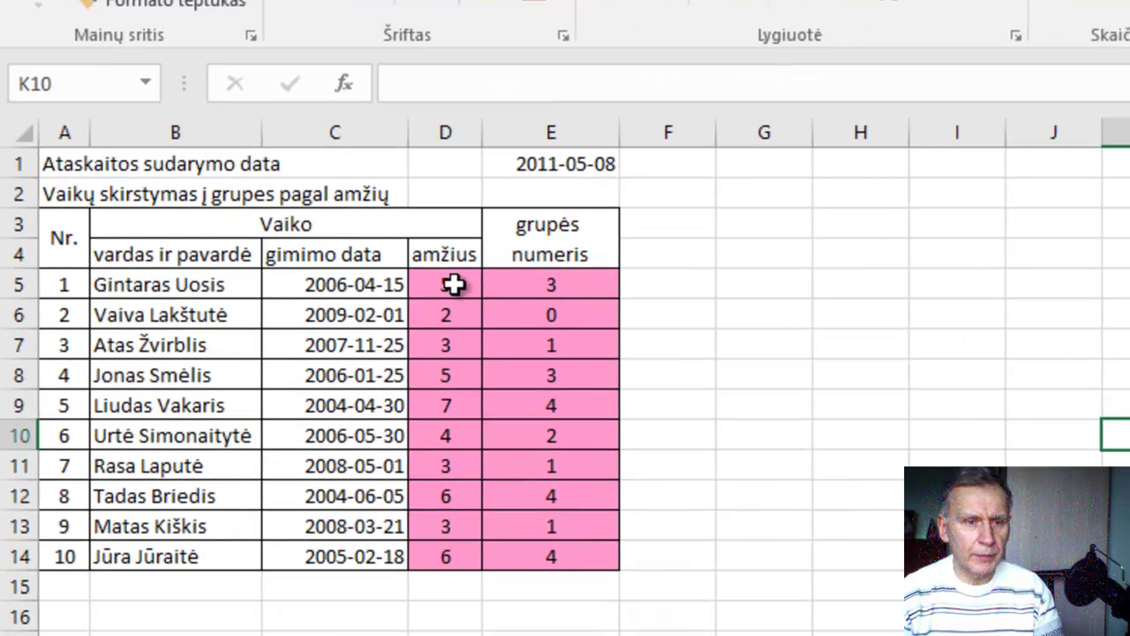
Inspect the =TRUNC(($E$1 - C5)/365,25) age formulas in D5 through D11.
left_click(453, 283)
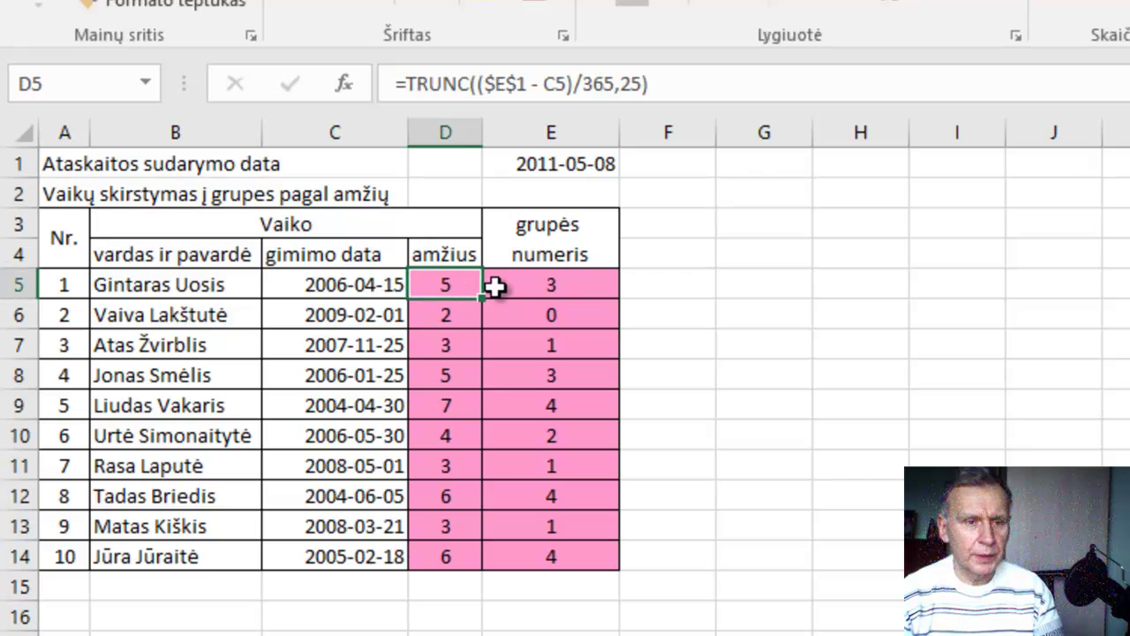
left_click(467, 316)
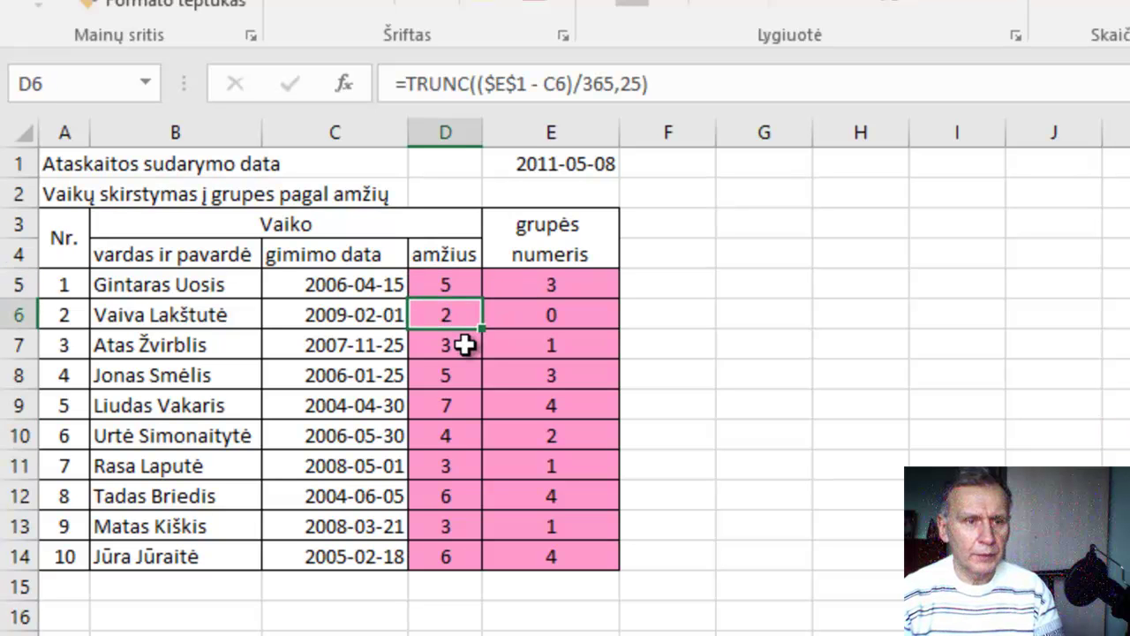
left_click(466, 345)
left_click(465, 374)
left_click(462, 404)
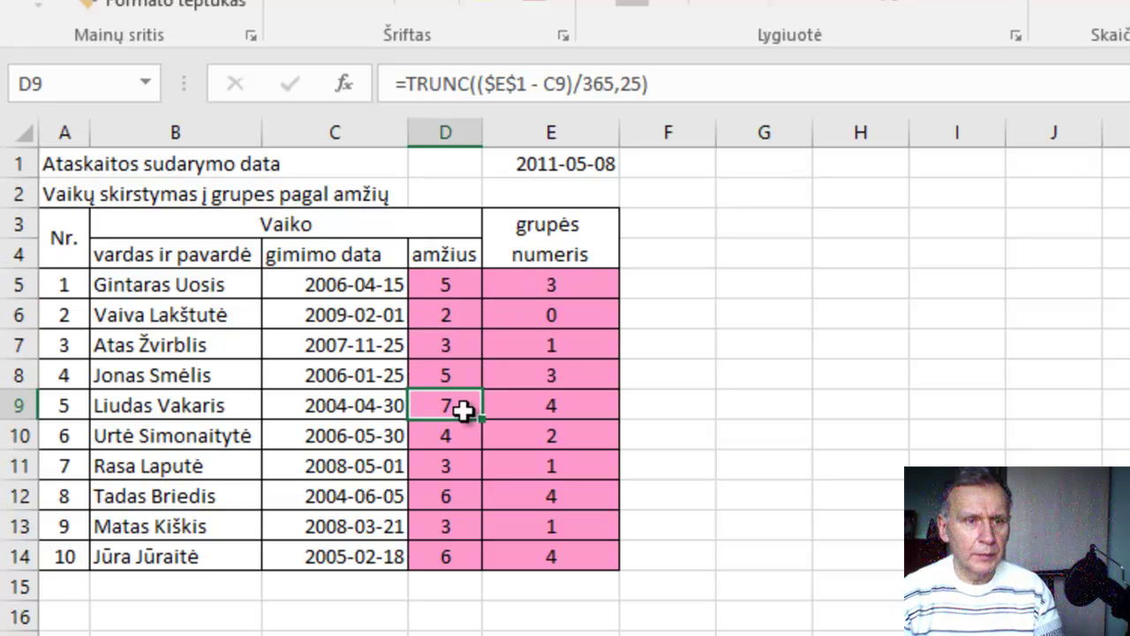
left_click(463, 450)
left_click(462, 459)
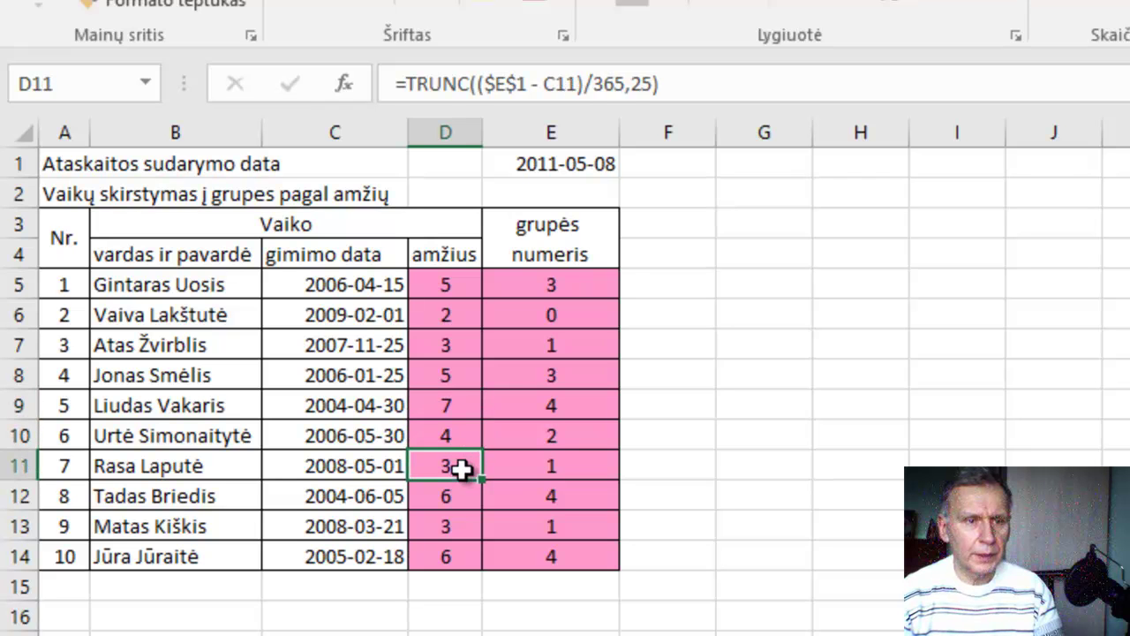
Inspect the nested IF group-number formulas in E5 through E10.
left_click(537, 287)
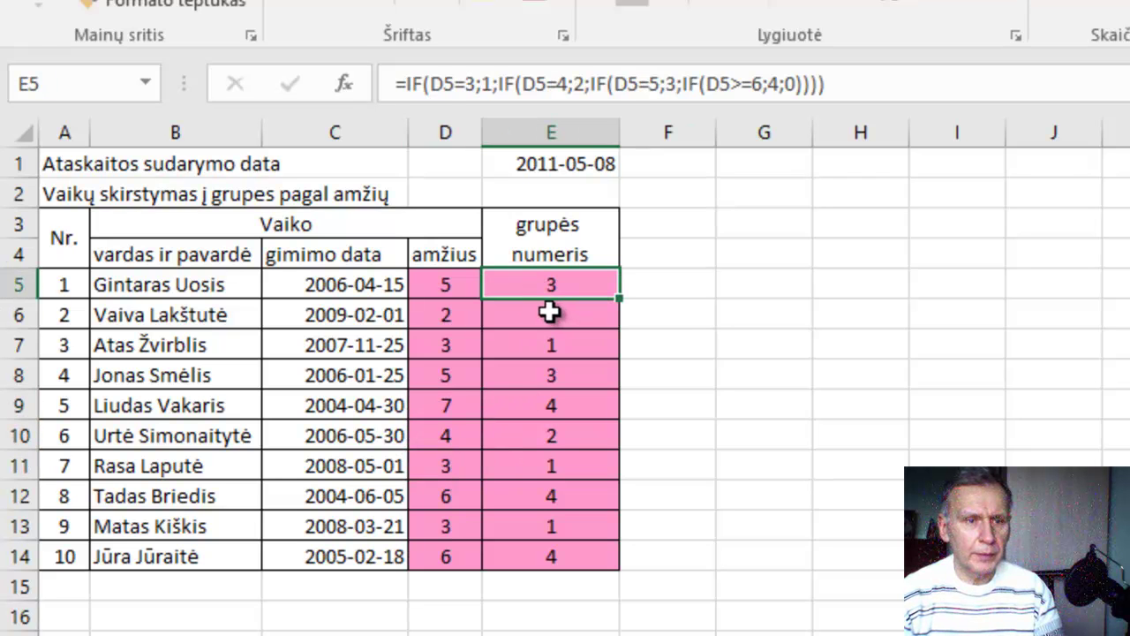
left_click(549, 312)
left_click(554, 343)
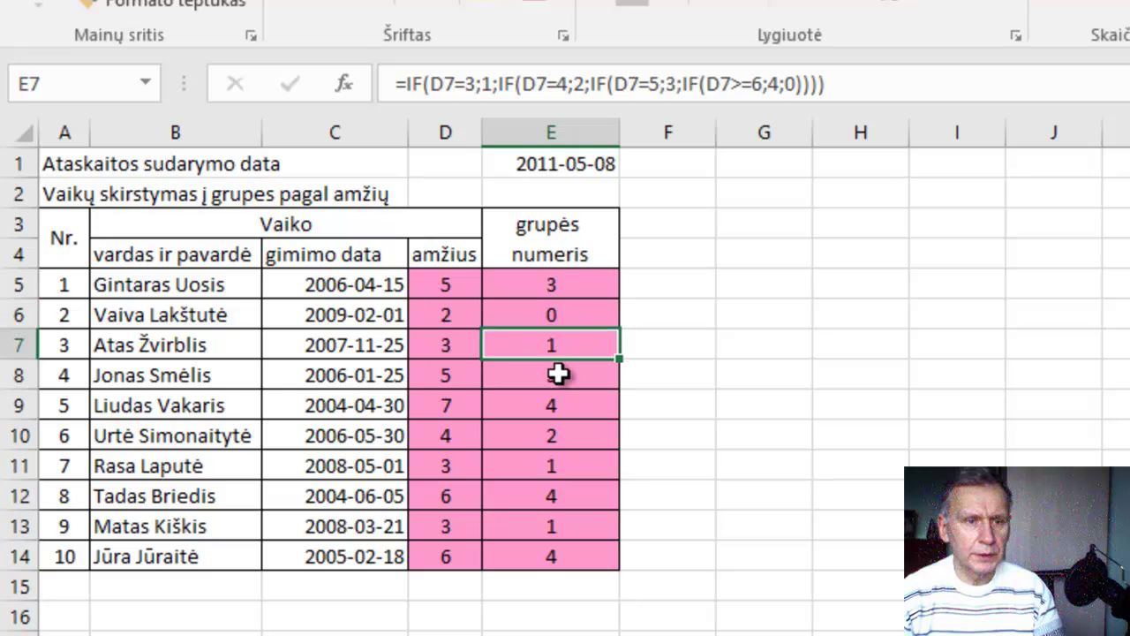
left_click(558, 376)
left_click(571, 412)
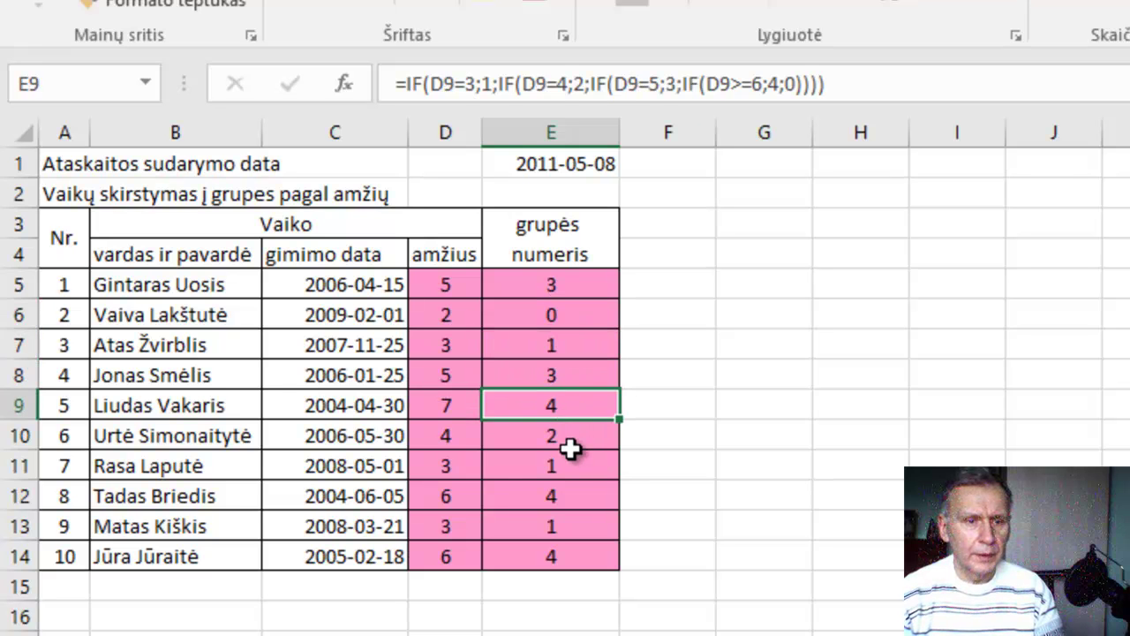
left_click(573, 450)
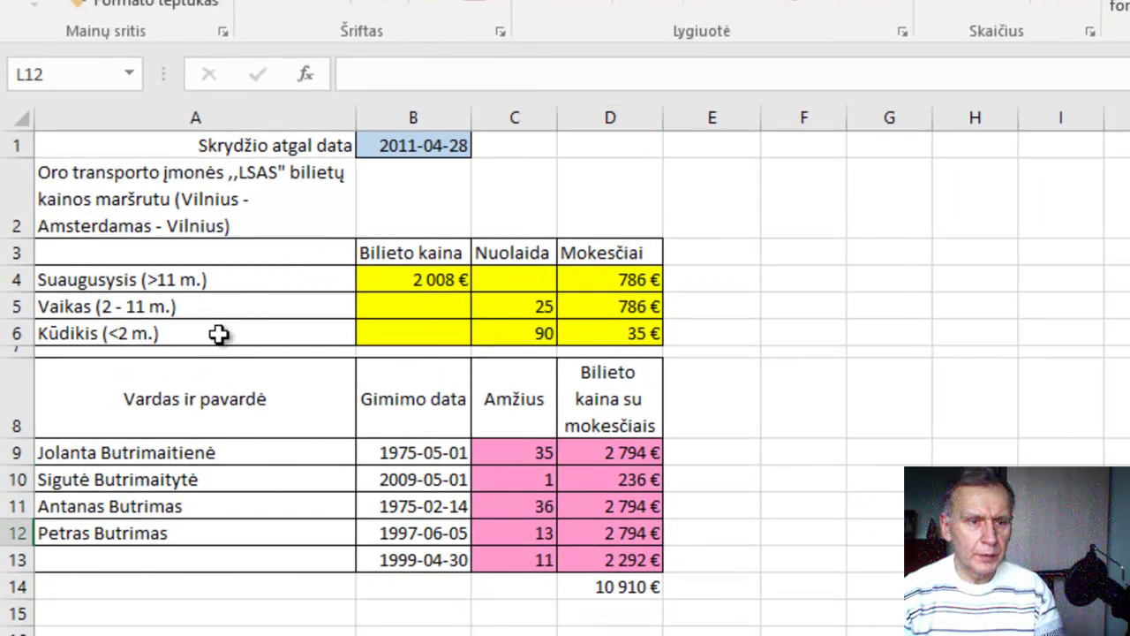
Inspect the passenger age formulas in C9 through C13.
left_click(520, 456)
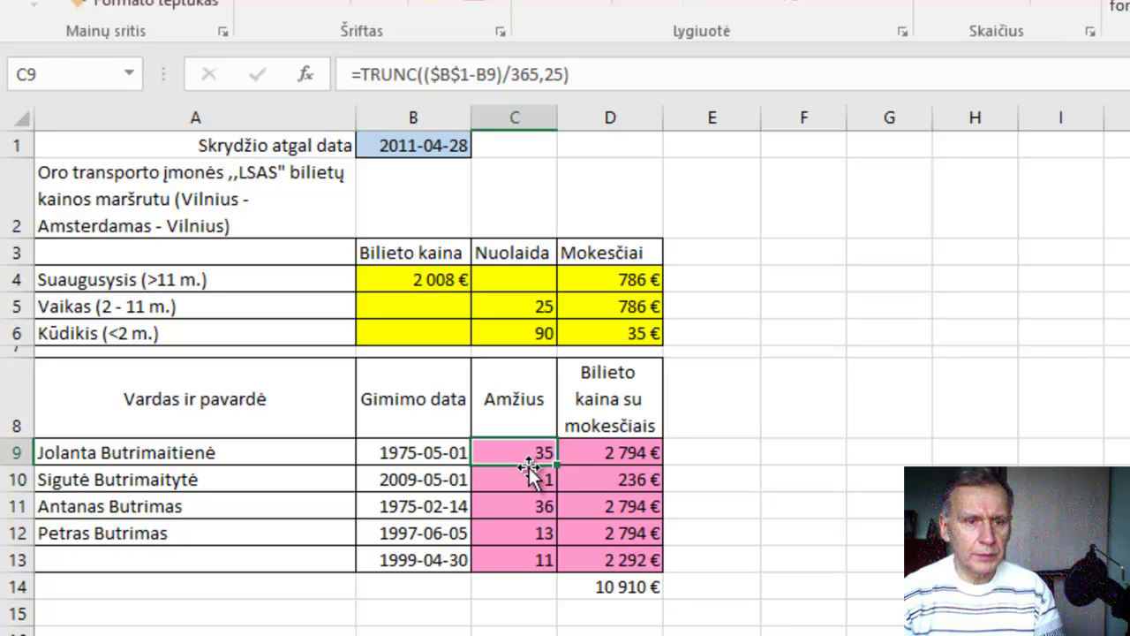
left_click(528, 480)
left_click(530, 511)
left_click(527, 531)
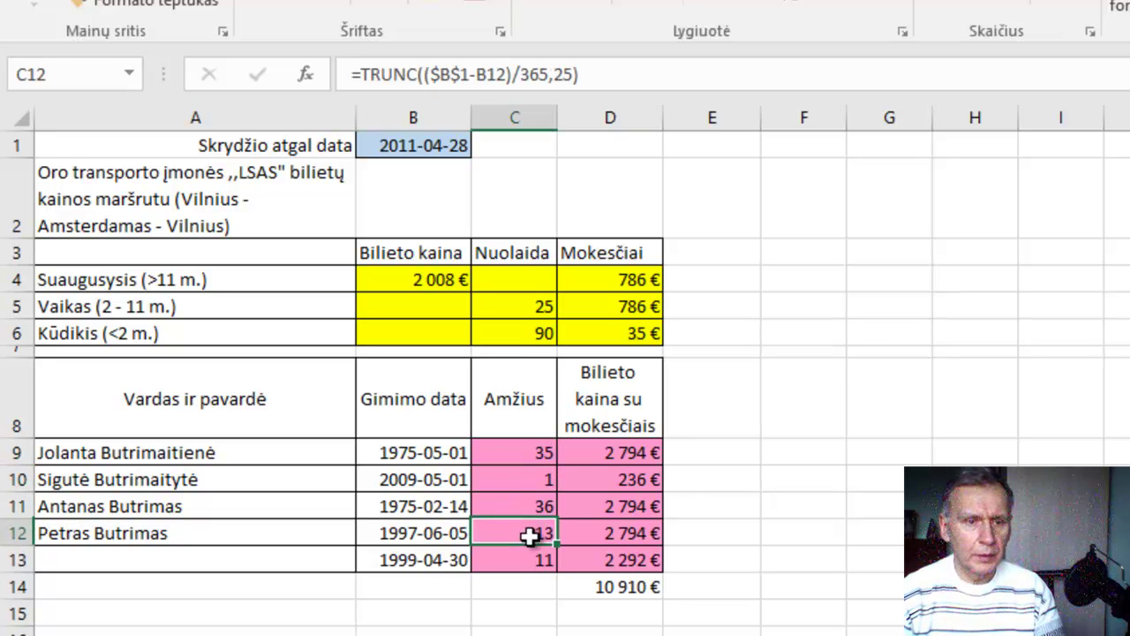
left_click(527, 560)
Inspect the ticket price formulas in D9–D13, then check adult tax D4, child discount C5 and adult price B4.
left_click(609, 452)
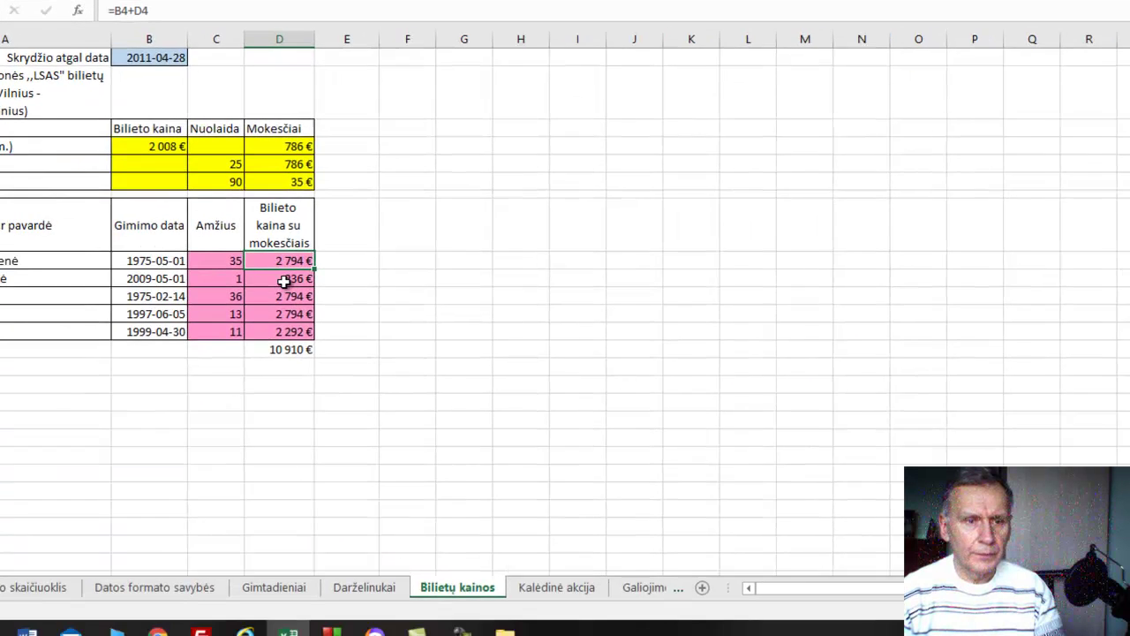
left_click(618, 480)
left_click(451, 531)
left_click(457, 559)
left_click(457, 586)
left_click(446, 305)
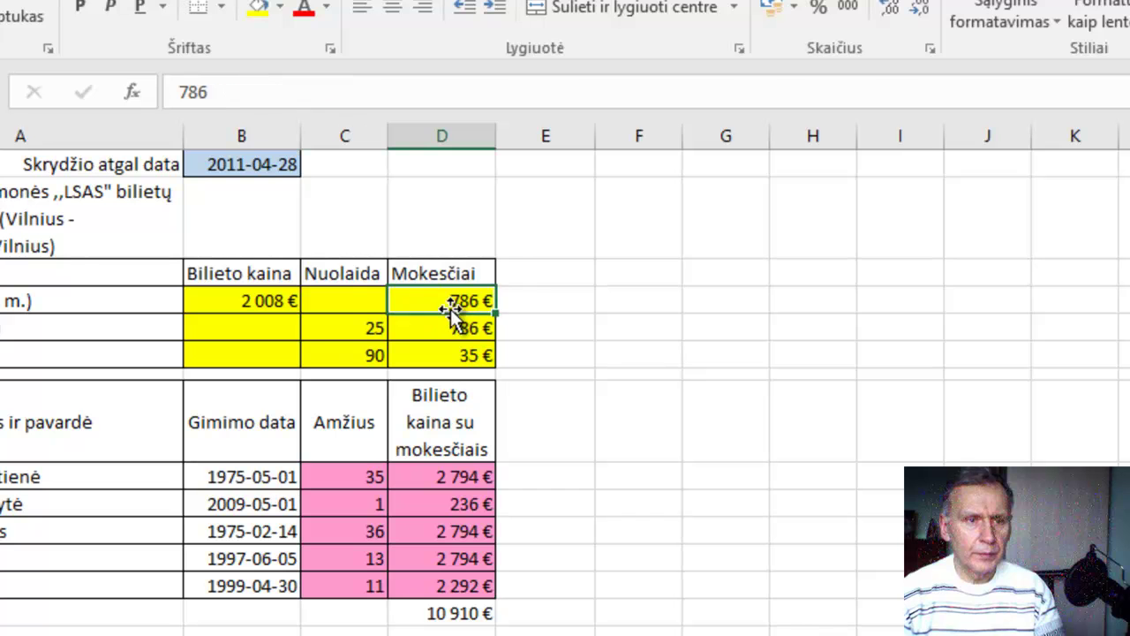
left_click(367, 329)
left_click(265, 305)
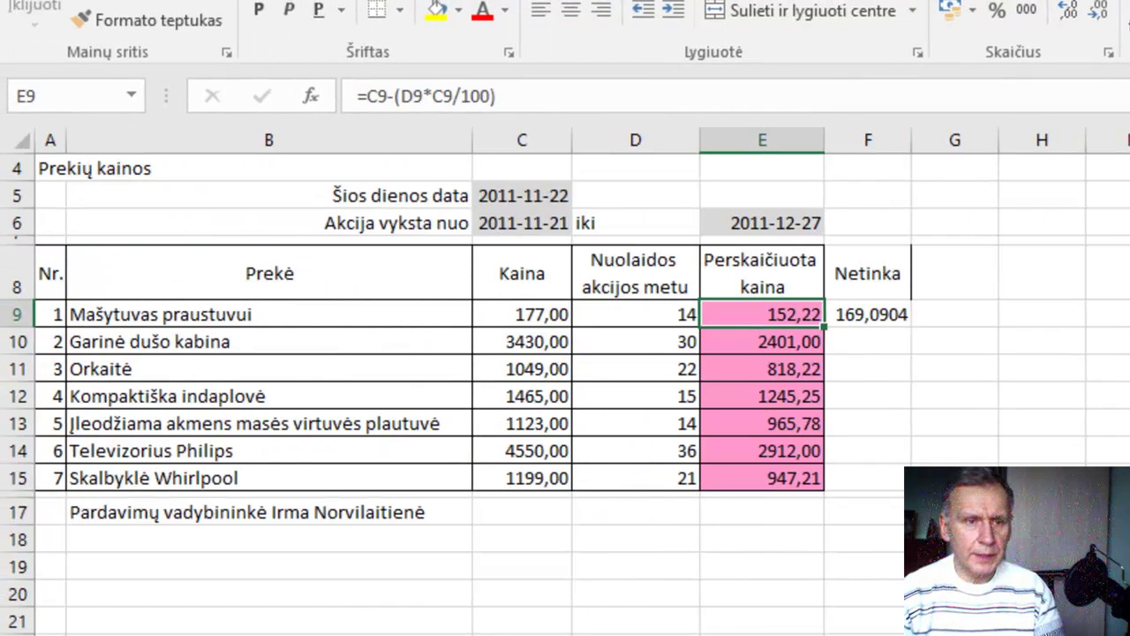
Check the sale start date C6, today's date C5, and the discounted-price formulas in E9–E14.
left_click(546, 229)
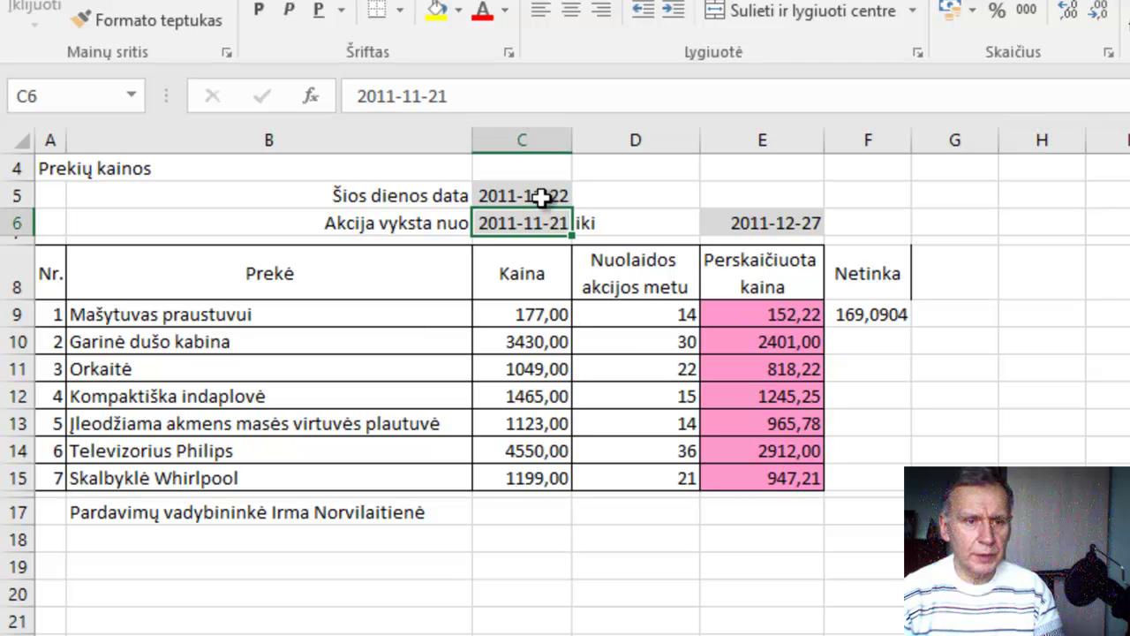
left_click(539, 198)
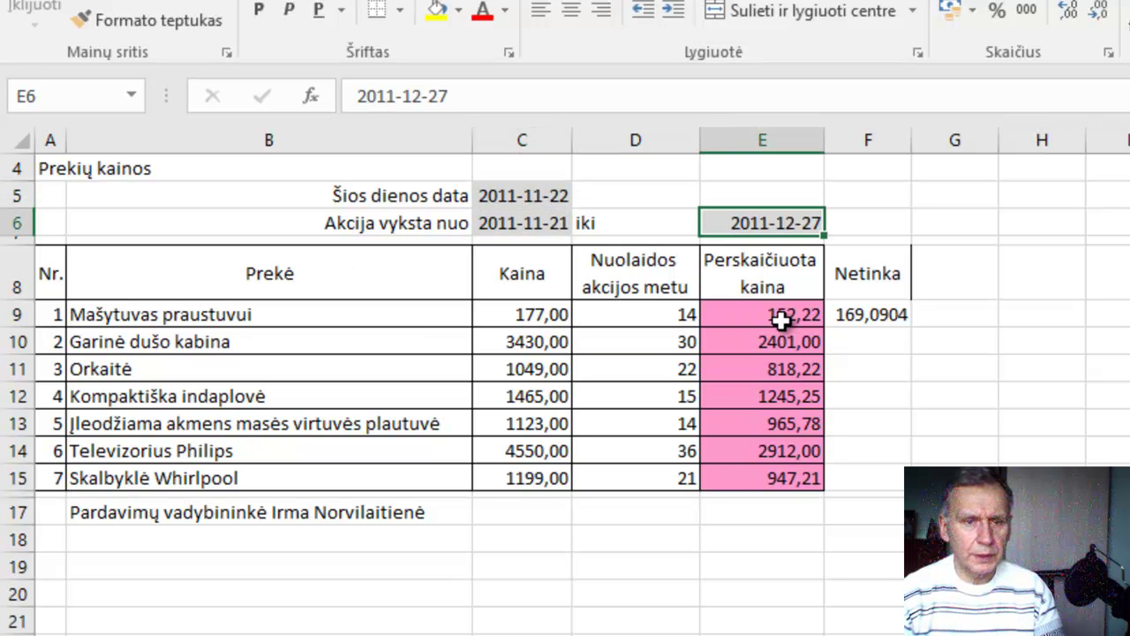
left_click(785, 320)
left_click(786, 341)
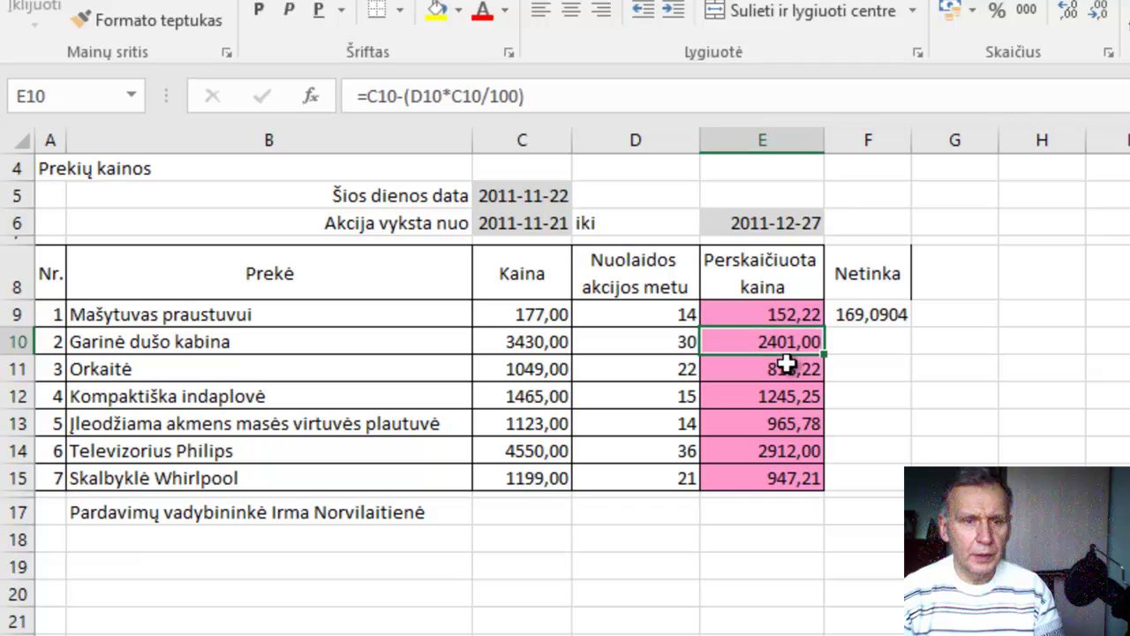
left_click(786, 366)
left_click(799, 401)
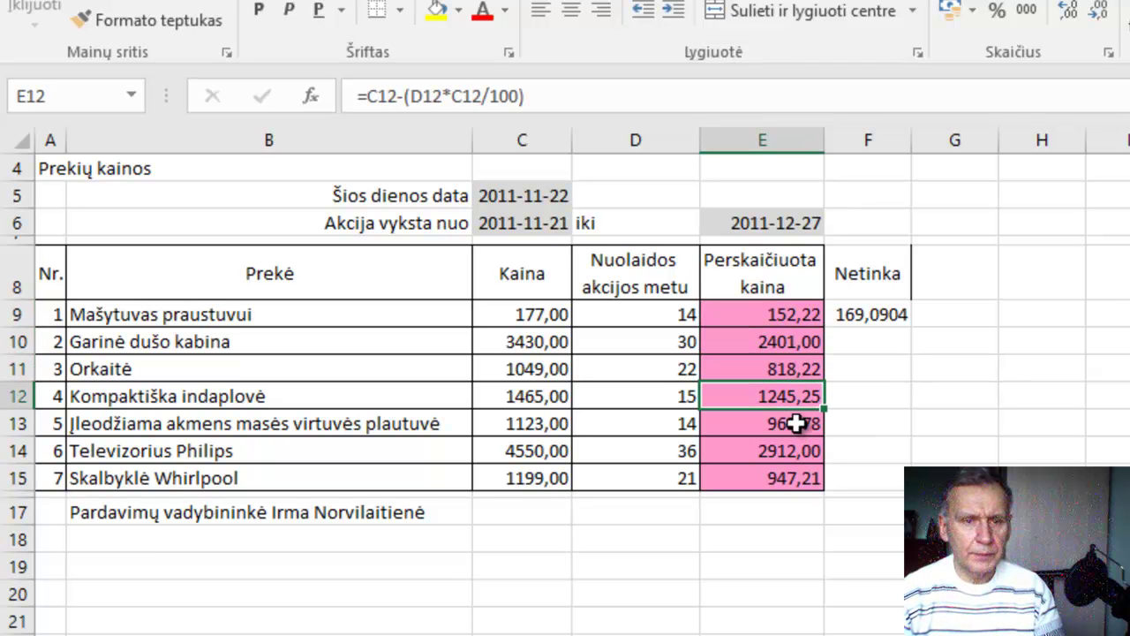
left_click(799, 428)
left_click(790, 455)
left_click(789, 492)
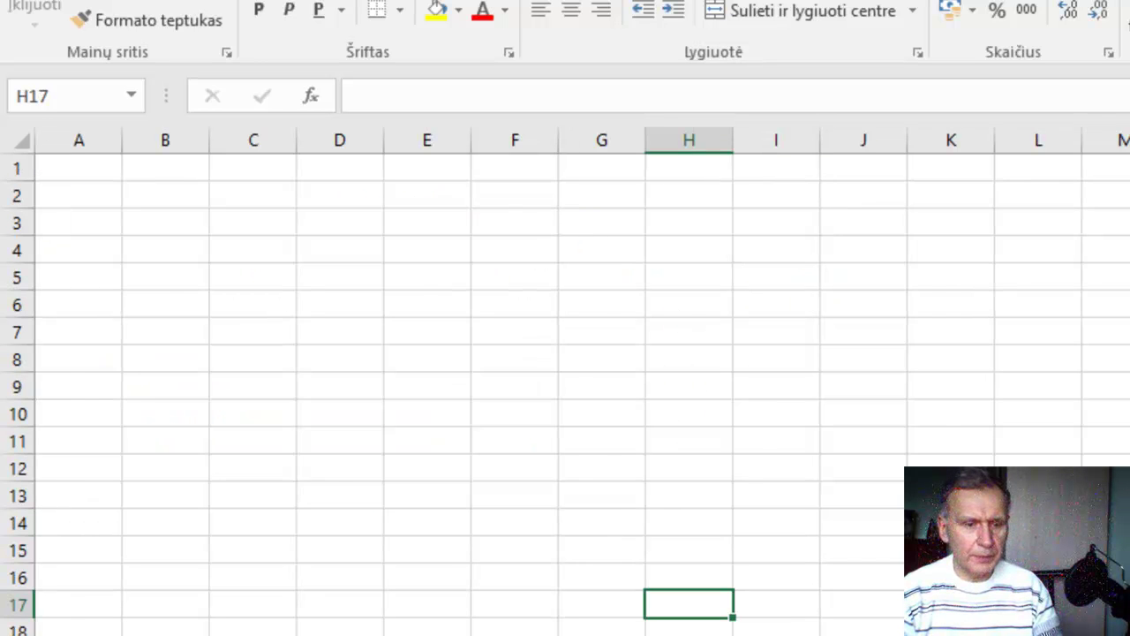
key("ctrl+Page_Down")
key("ctrl+Page_Down")
key("ctrl+Page_Down")
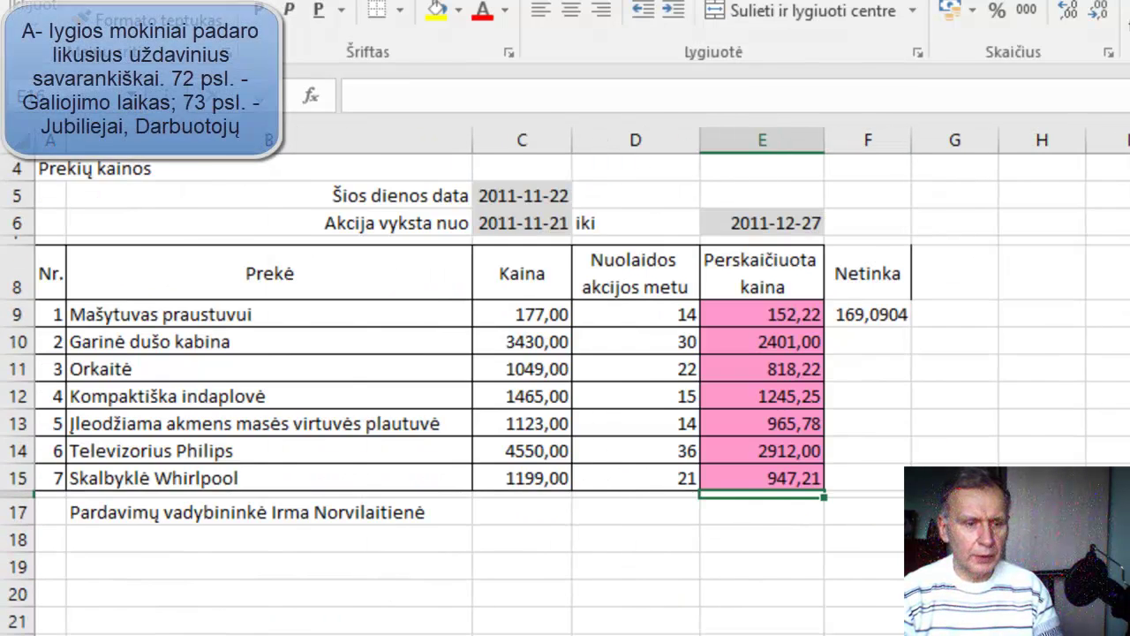
key("ctrl+Page_Down")
key("ctrl+Page_Down")
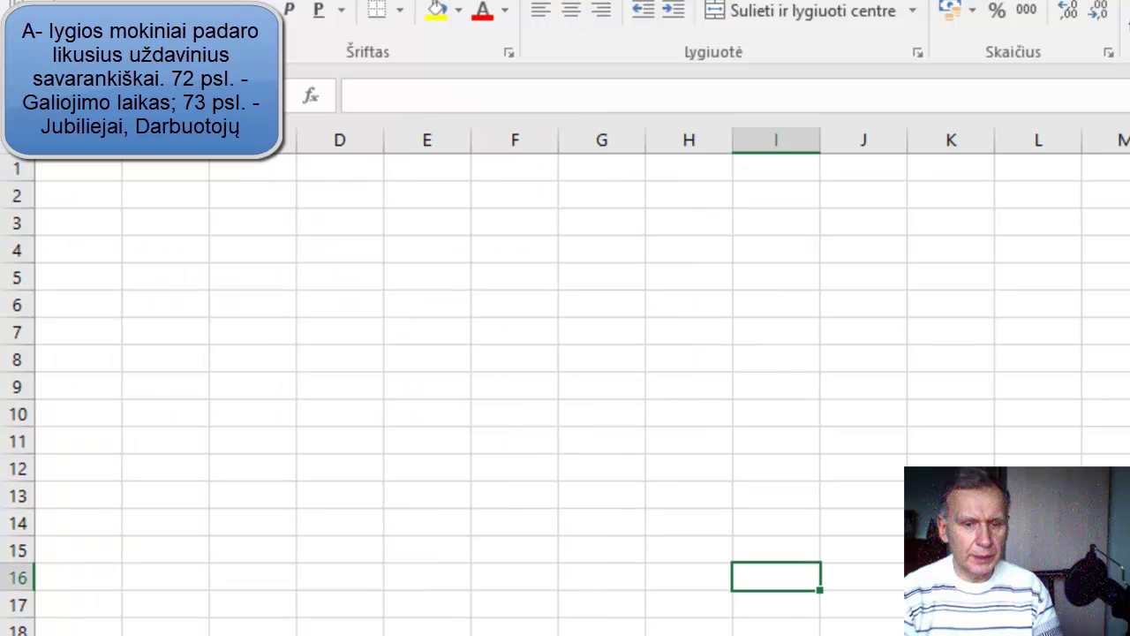
key("ctrl+Page_Down")
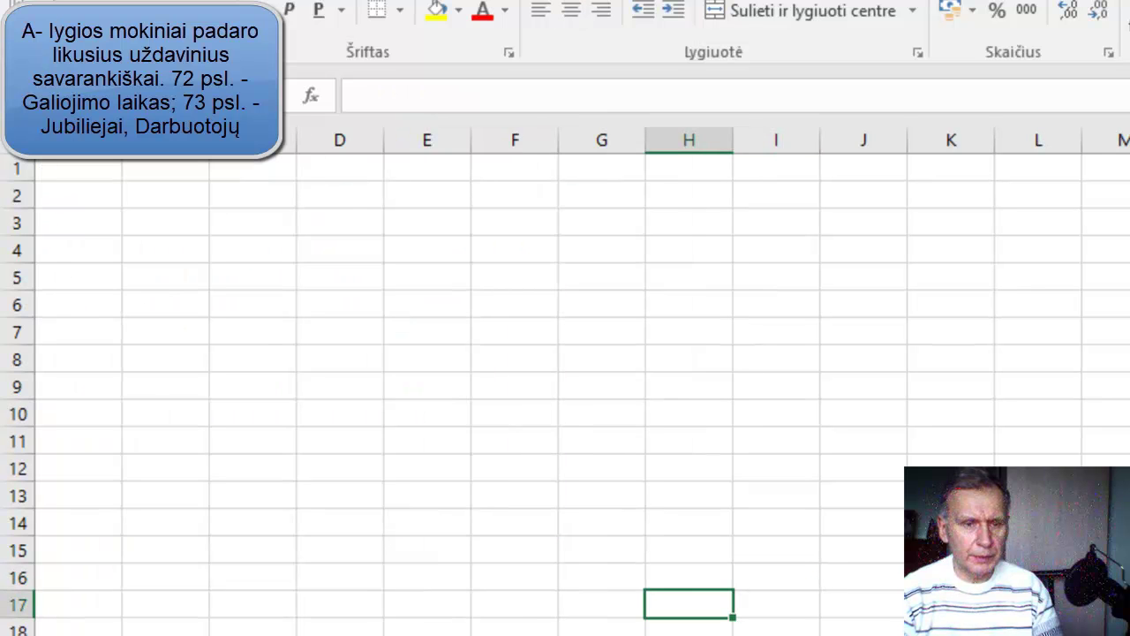